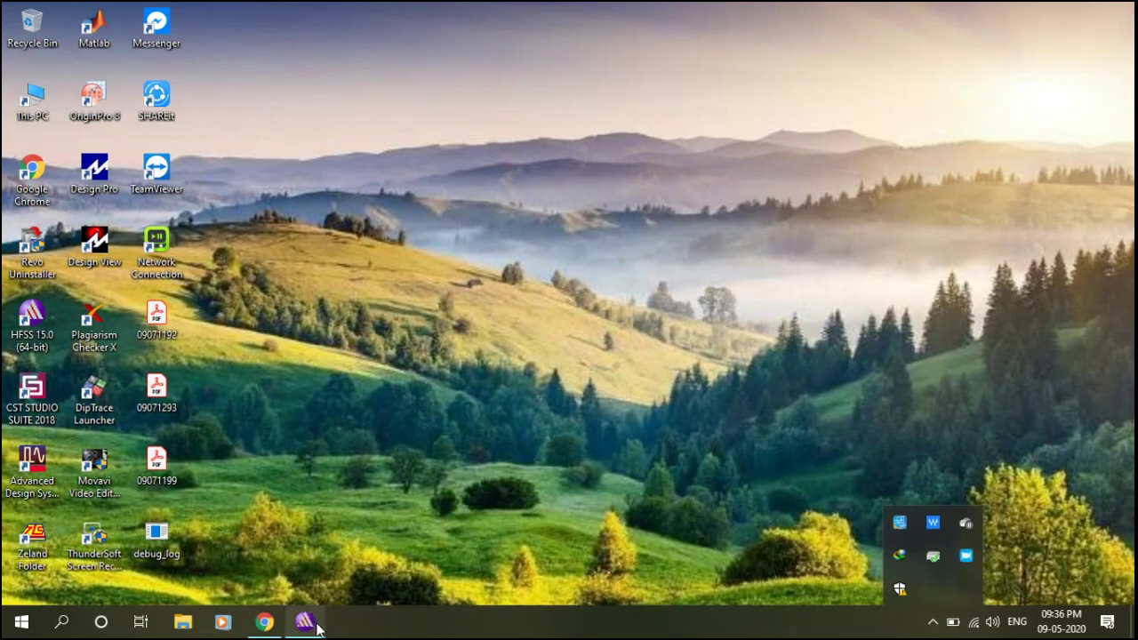
Switch to Chrome and look over the Microstrip Patch Antenna Calculator page to find its input fields.
{"action": "mouse_move", "coordinate": [317, 628]}
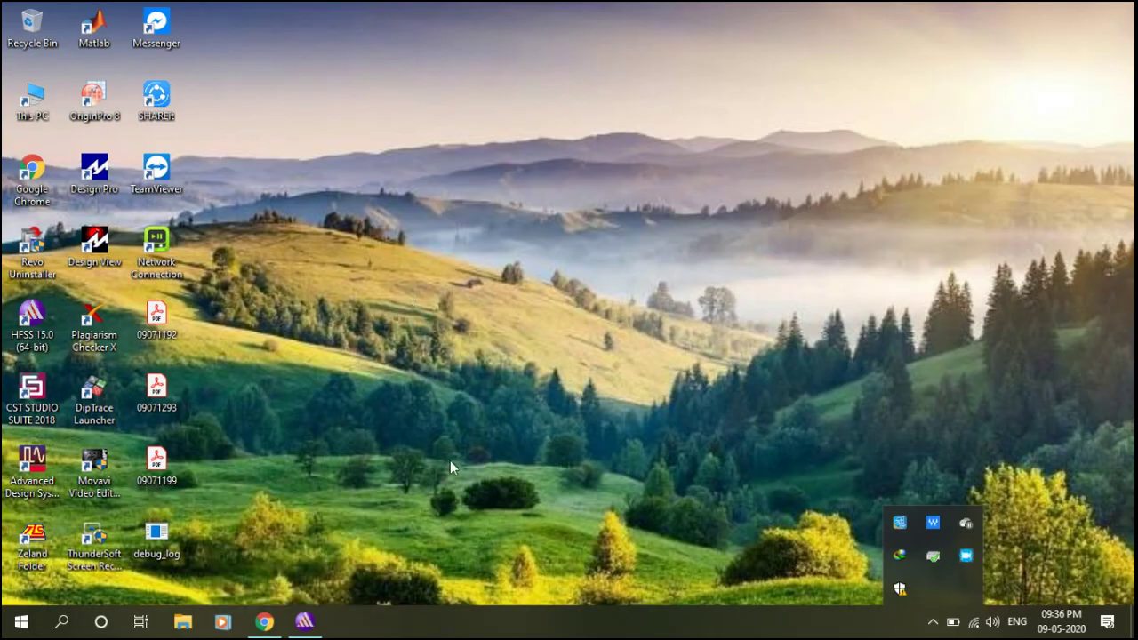
{"action": "mouse_move", "coordinate": [274, 628]}
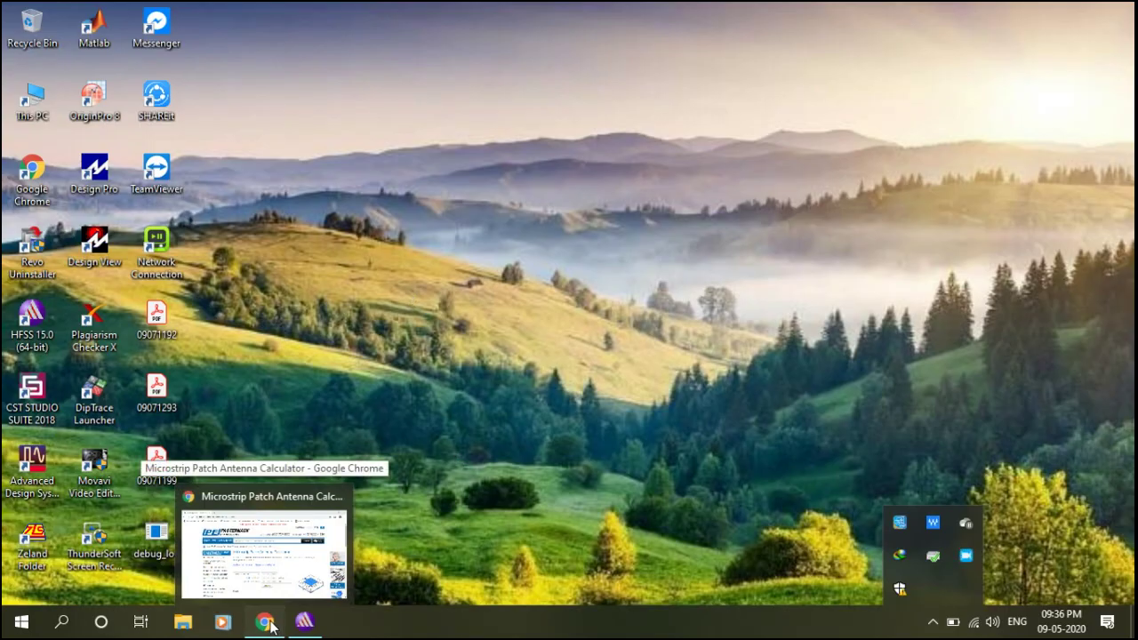
{"action": "left_click", "coordinate": [263, 544]}
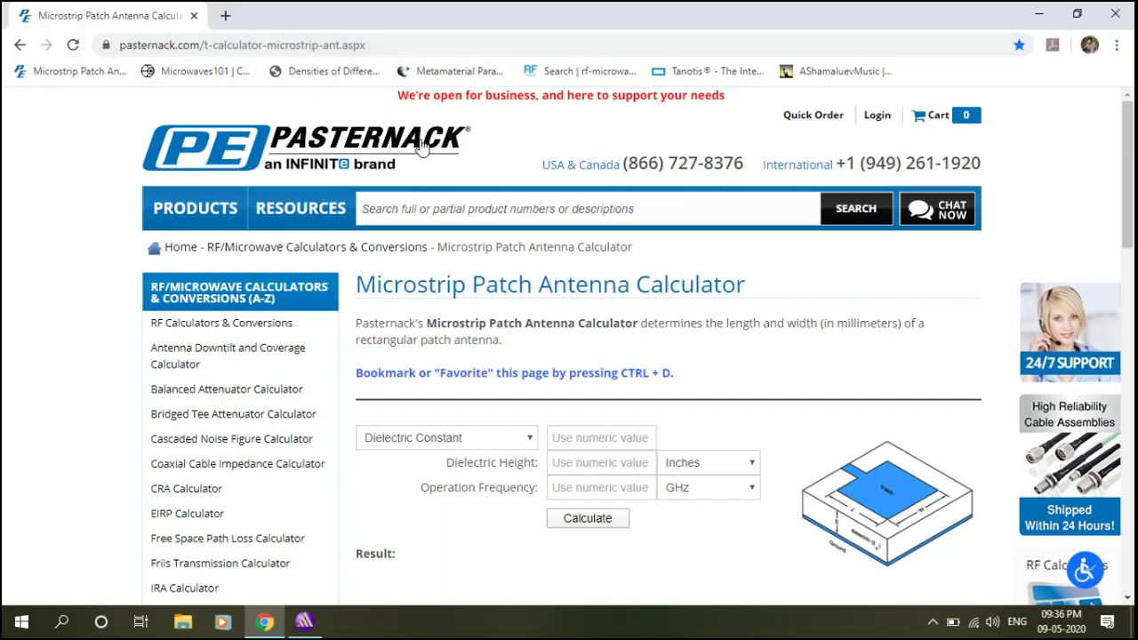
{"action": "scroll", "coordinate": [285, 213], "scroll_direction": "down", "scroll_amount": 3}
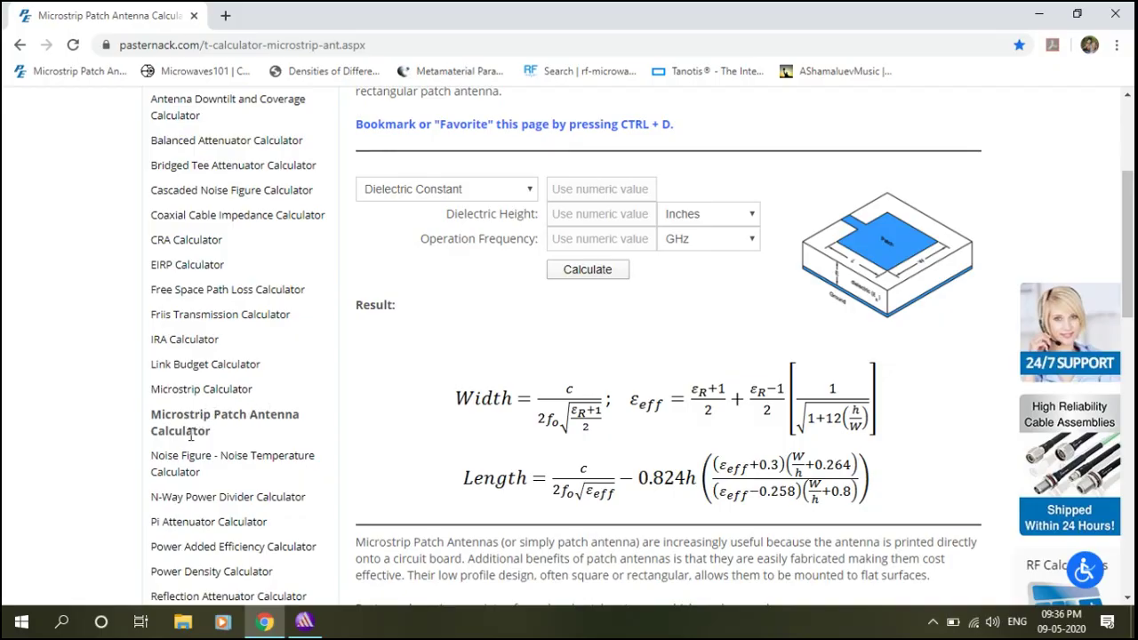
{"action": "scroll", "coordinate": [409, 411], "scroll_direction": "up", "scroll_amount": 3}
{"action": "scroll", "coordinate": [409, 412], "scroll_direction": "down", "scroll_amount": 2}
Calculate the patch dimensions for a dielectric constant of 4.4, a dielectric height of 1.6 millimeters and an operation frequency of 5.2 GHz.
{"action": "left_click", "coordinate": [594, 272]}
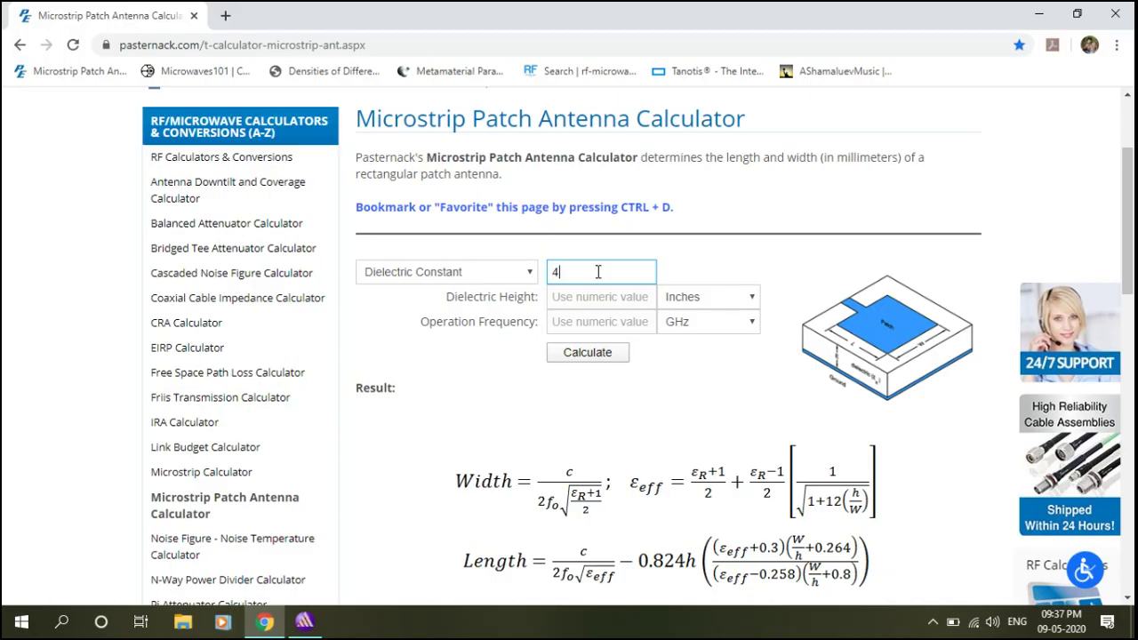
{"action": "left_click", "coordinate": [574, 297]}
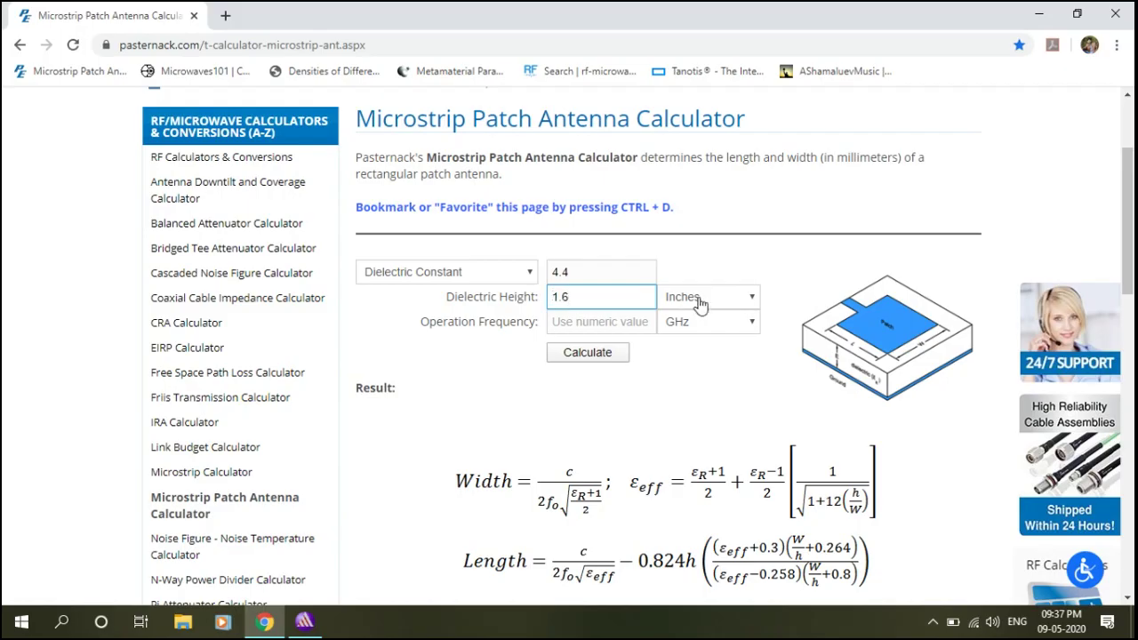
{"action": "left_click", "coordinate": [741, 297]}
{"action": "left_click", "coordinate": [695, 356]}
{"action": "left_click", "coordinate": [636, 322]}
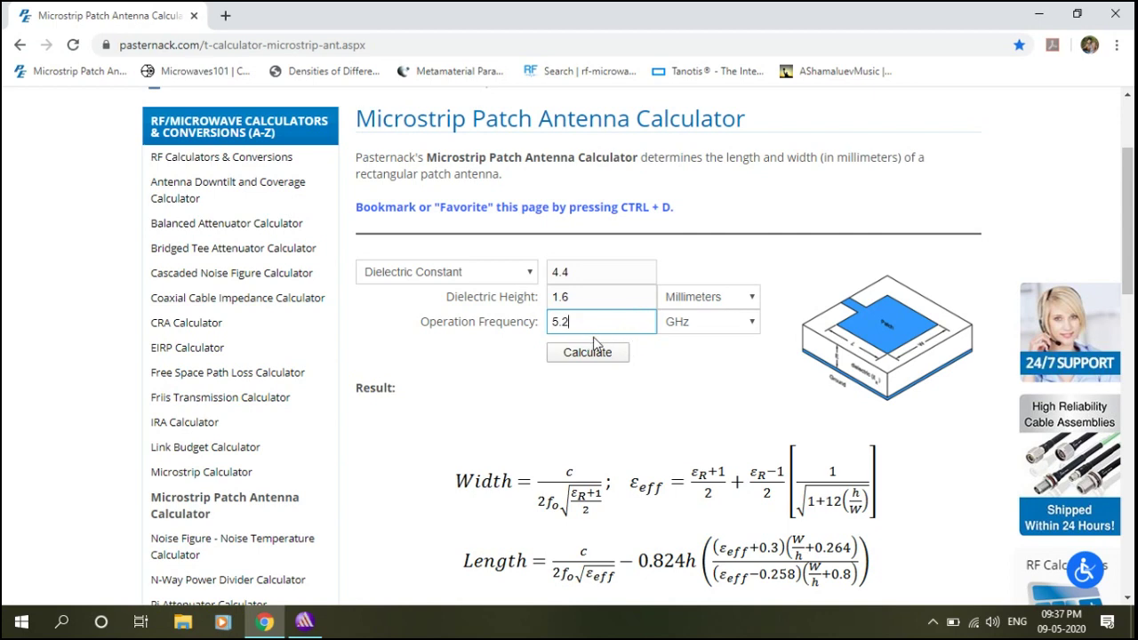
{"action": "left_click", "coordinate": [603, 366]}
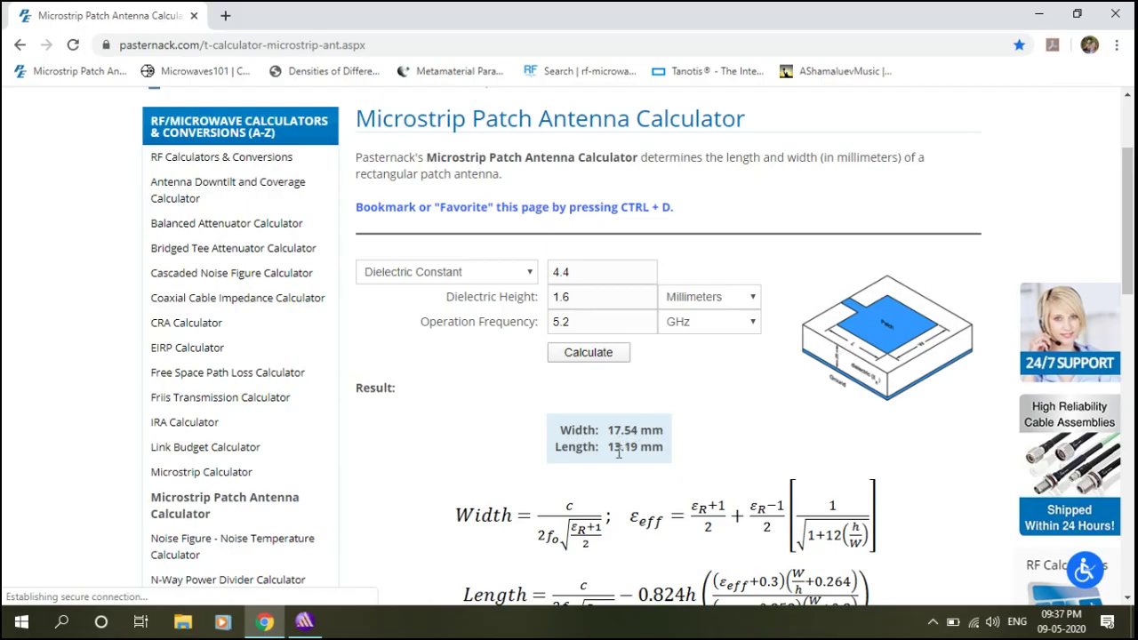
Switch to ANSYS HFSS, create a new project and insert an HFSS design into it.
{"action": "left_click", "coordinate": [318, 628]}
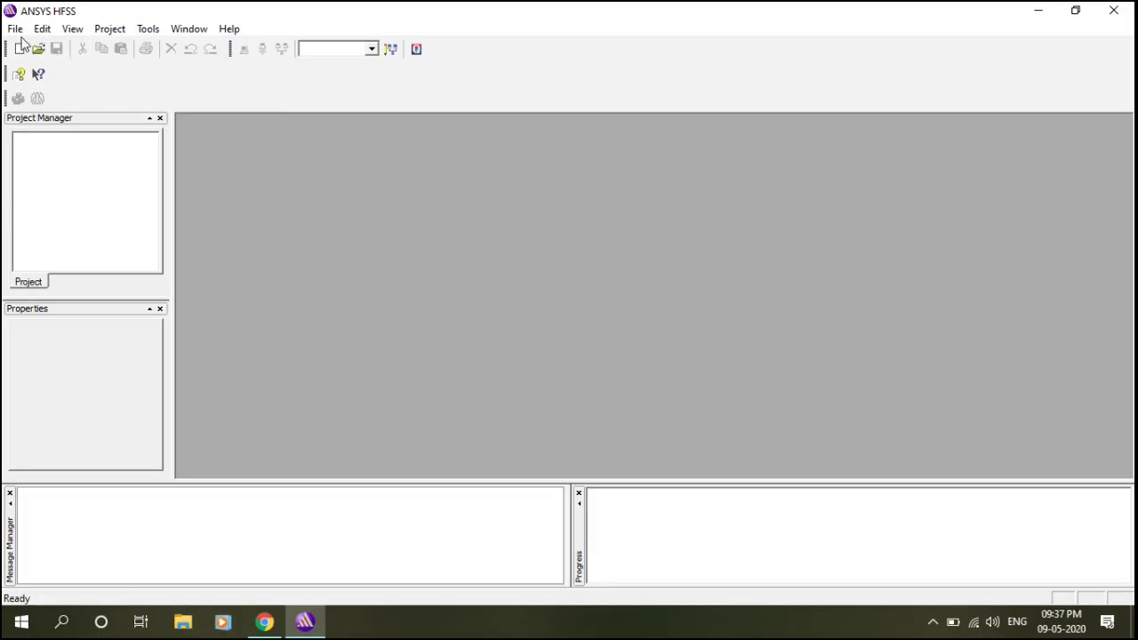
{"action": "left_click", "coordinate": [19, 50]}
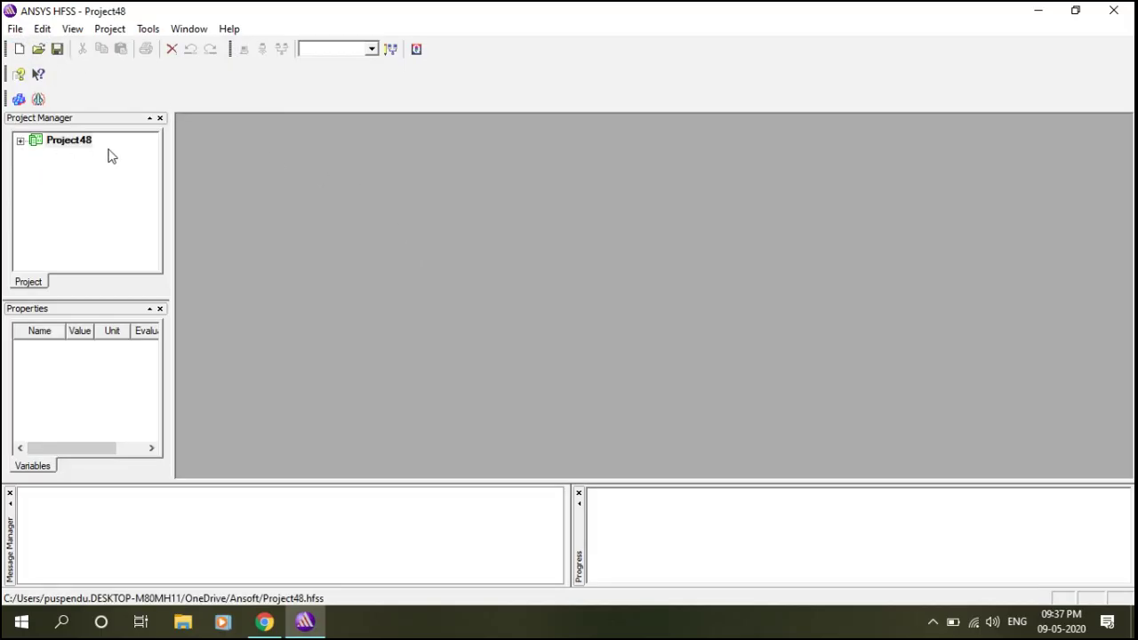
{"action": "left_click", "coordinate": [18, 99]}
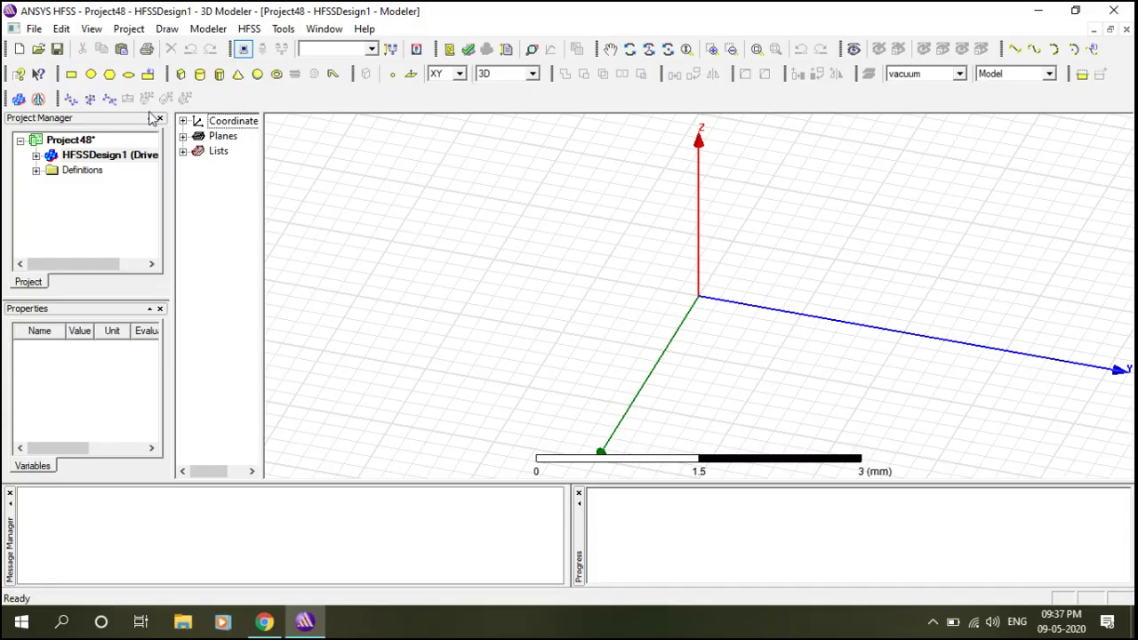
Draw a rectangle of about 2.2 by 3.2 mm around the origin in the XY plane.
{"action": "left_click", "coordinate": [70, 75]}
{"action": "left_click", "coordinate": [580, 230]}
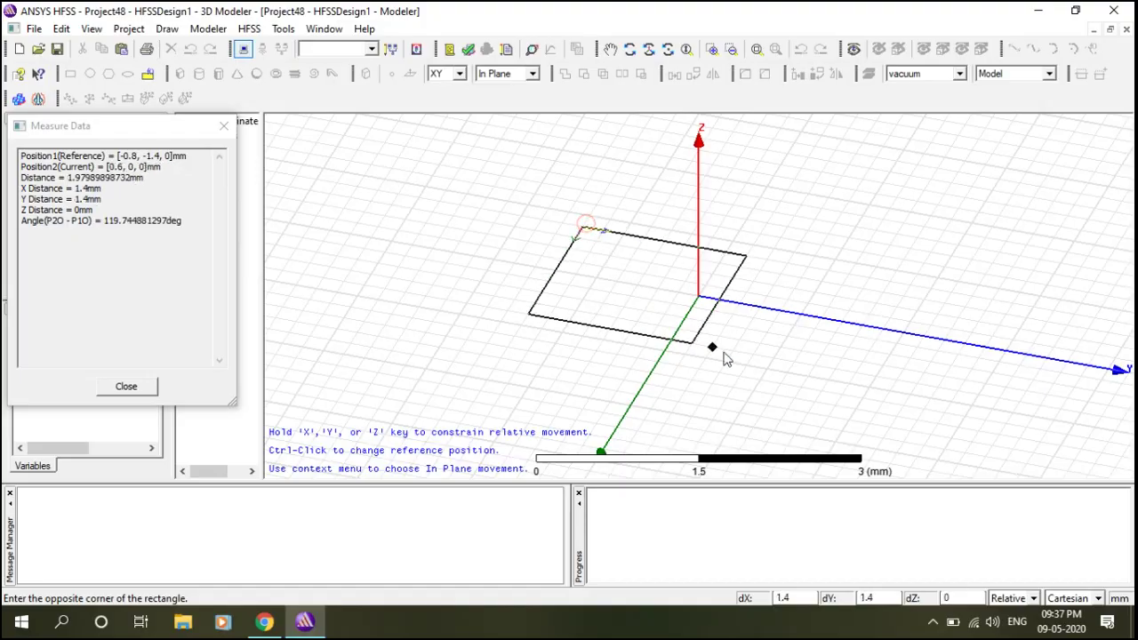
{"action": "left_click", "coordinate": [834, 408]}
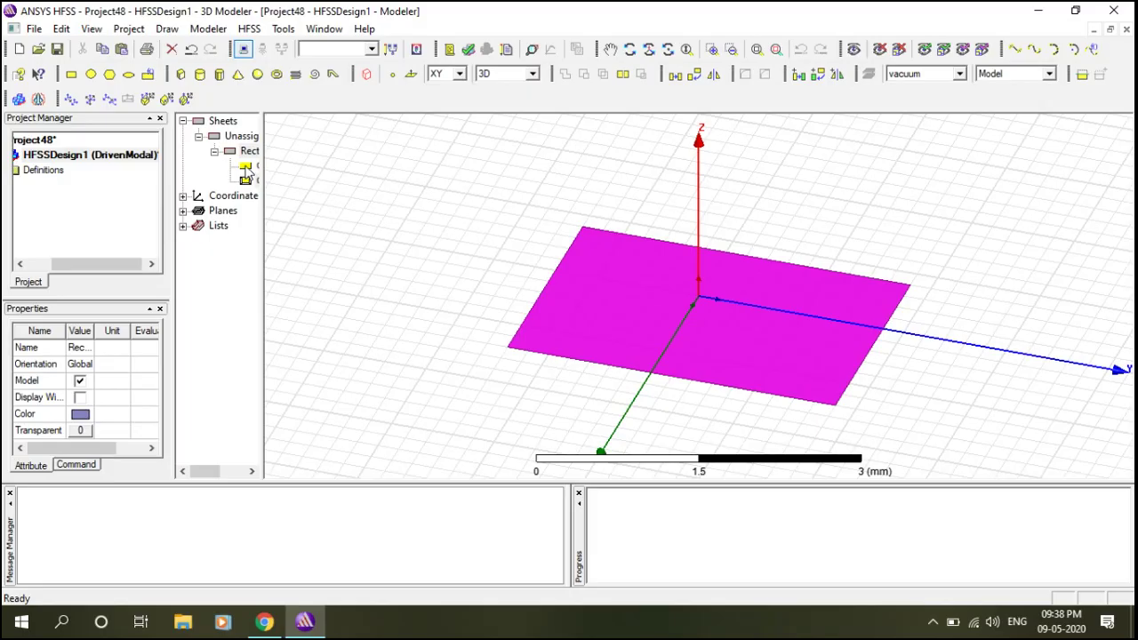
Change the rectangle's color to yellow.
{"action": "double_click", "coordinate": [230, 153]}
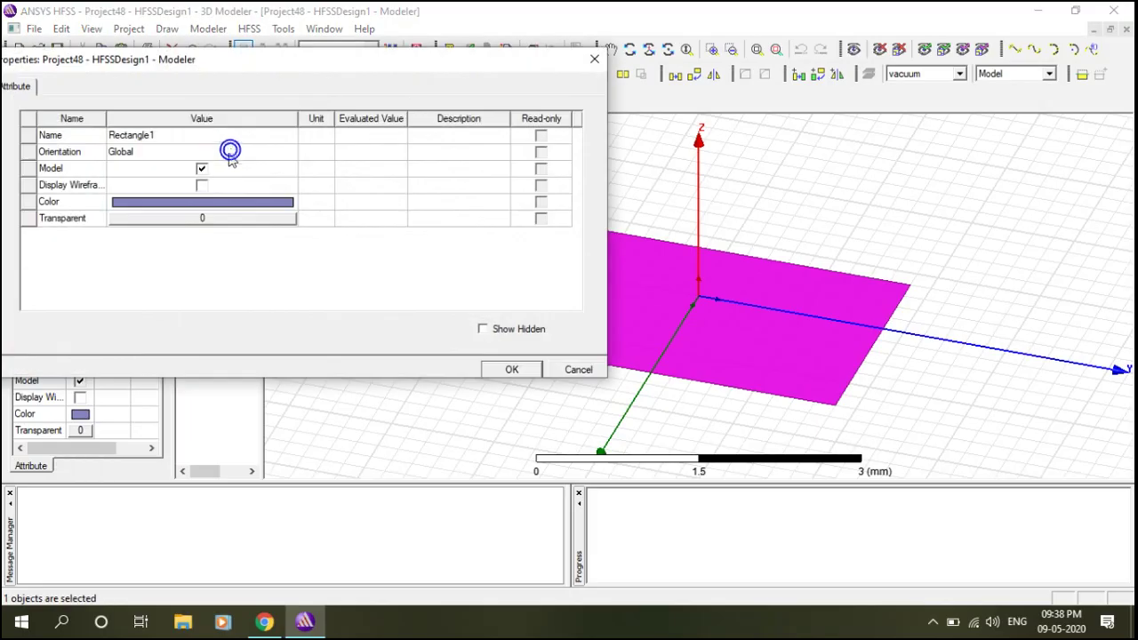
{"action": "left_click", "coordinate": [213, 204]}
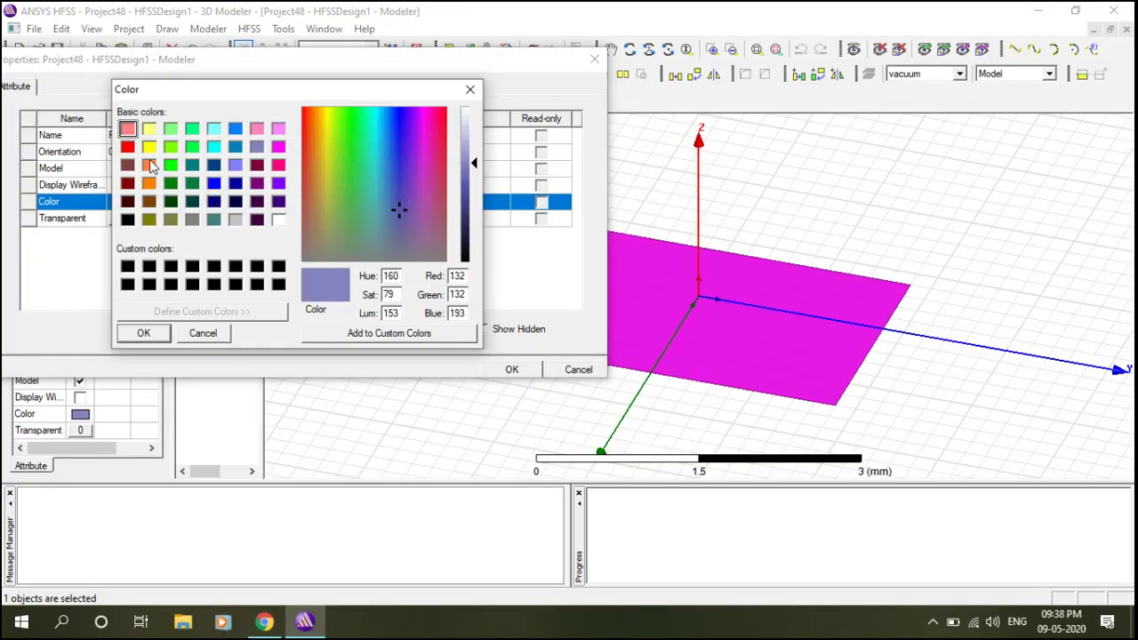
{"action": "left_click", "coordinate": [149, 147]}
{"action": "left_click", "coordinate": [143, 333]}
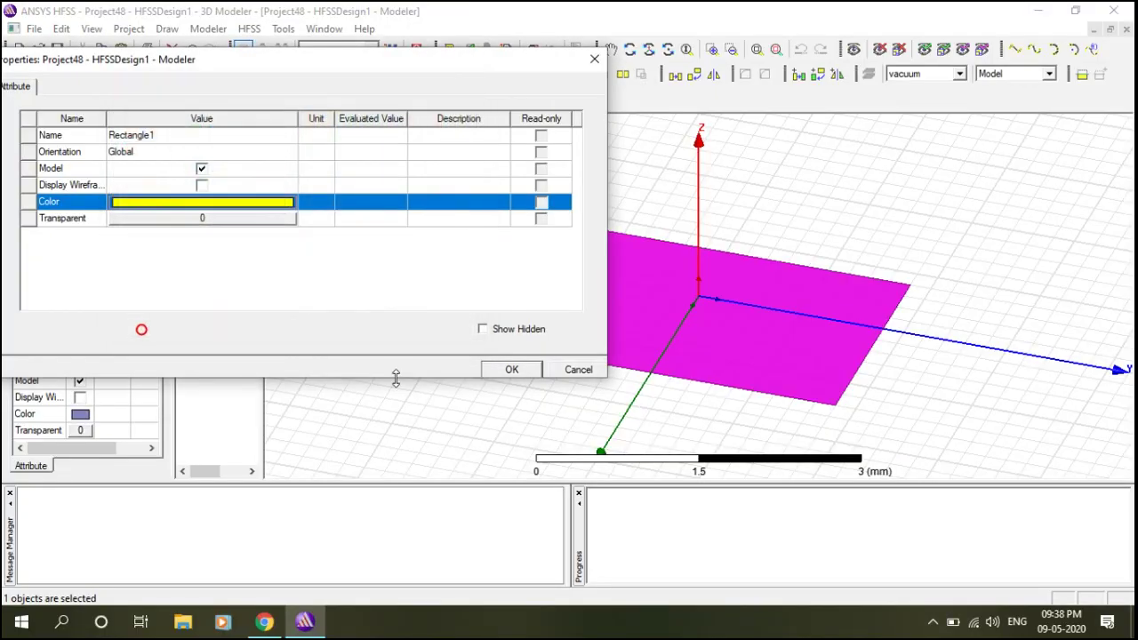
{"action": "left_click", "coordinate": [511, 369]}
Set the yellow rectangle's position to -13.19/2, -17.54/2, 0 mm.
{"action": "left_click", "coordinate": [213, 152]}
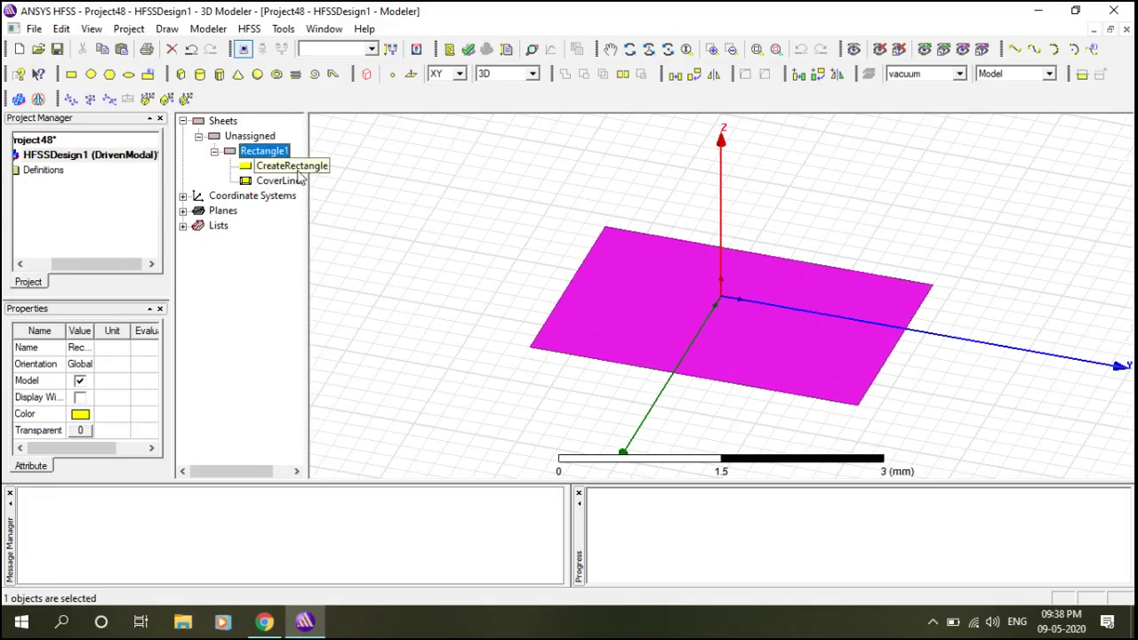
{"action": "double_click", "coordinate": [249, 168]}
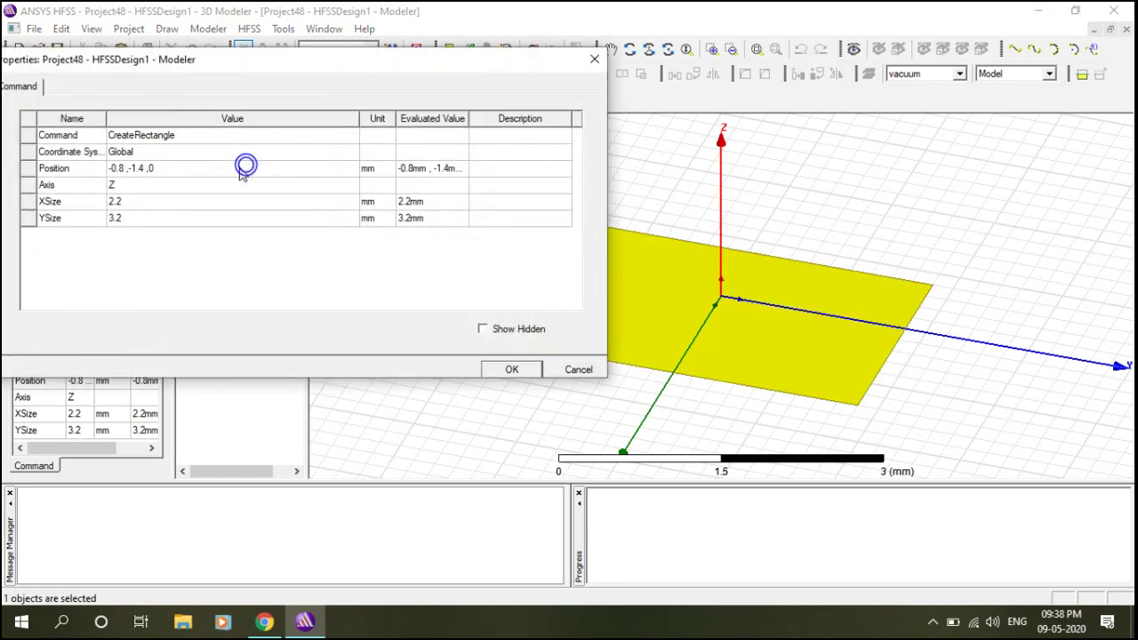
{"action": "left_click_drag", "start_coordinate": [404, 72], "coordinate": [670, 402]}
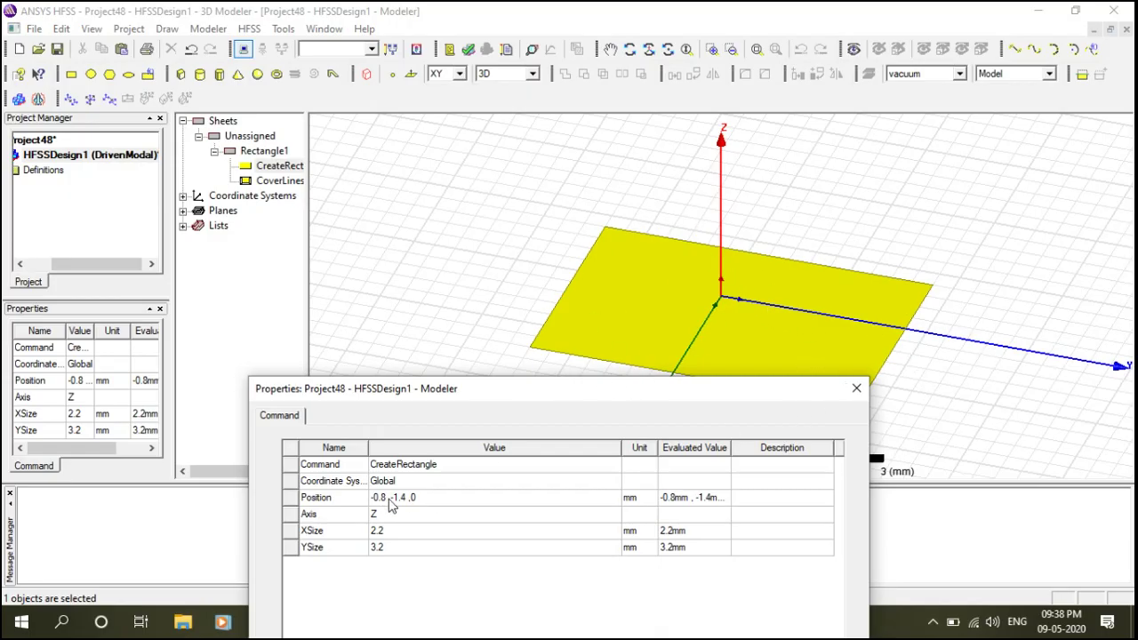
{"action": "left_click", "coordinate": [389, 499]}
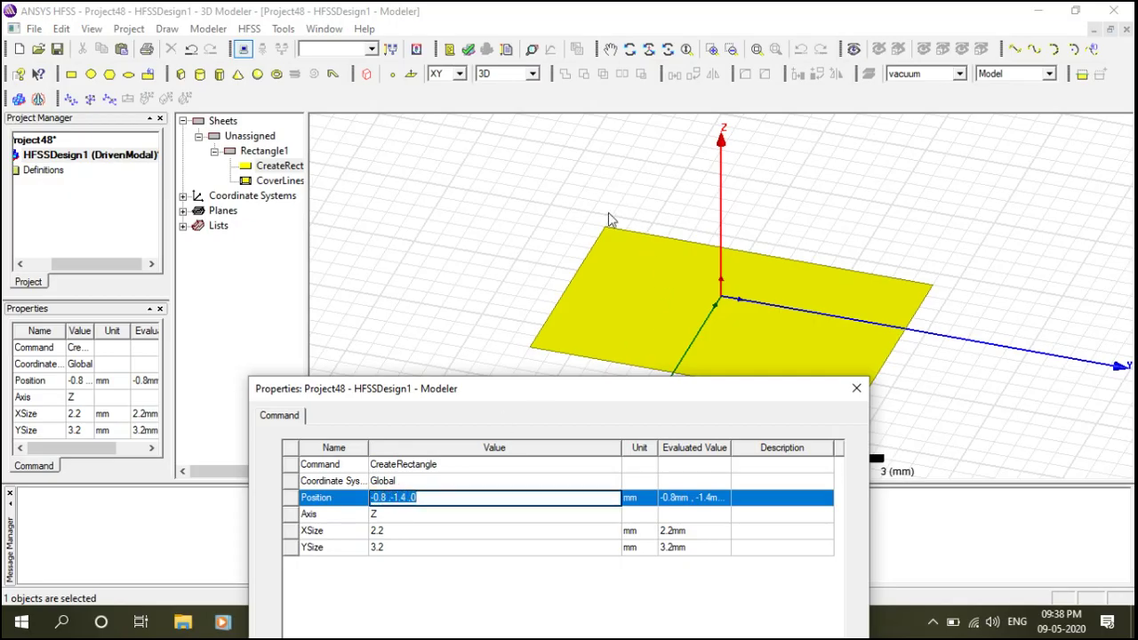
{"action": "left_click", "coordinate": [388, 499]}
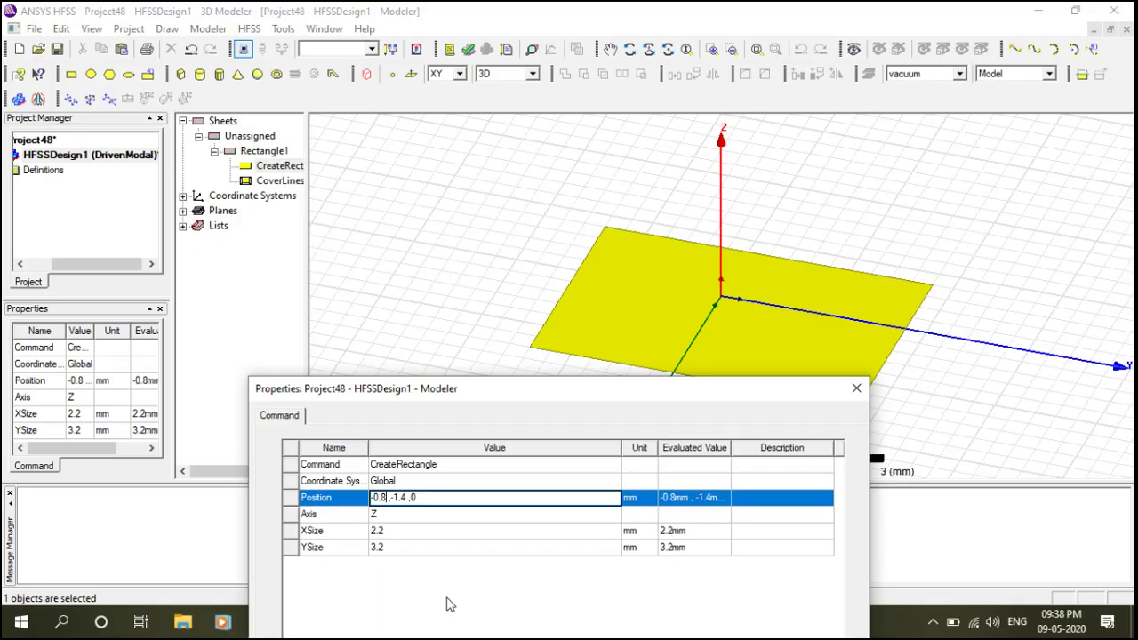
{"action": "key", "text": "BackSpace"}
{"action": "key", "text": "BackSpace"}
{"action": "key", "text": "BackSpace"}
{"action": "key", "text": "BackSpace"}
{"action": "key", "text": "BackSpace"}
{"action": "type", "text": "-13.19/2"}
{"action": "key", "text": "BackSpace"}
{"action": "key", "text": "BackSpace"}
{"action": "key", "text": "BackSpace"}
{"action": "type", "text": "17.54/"}
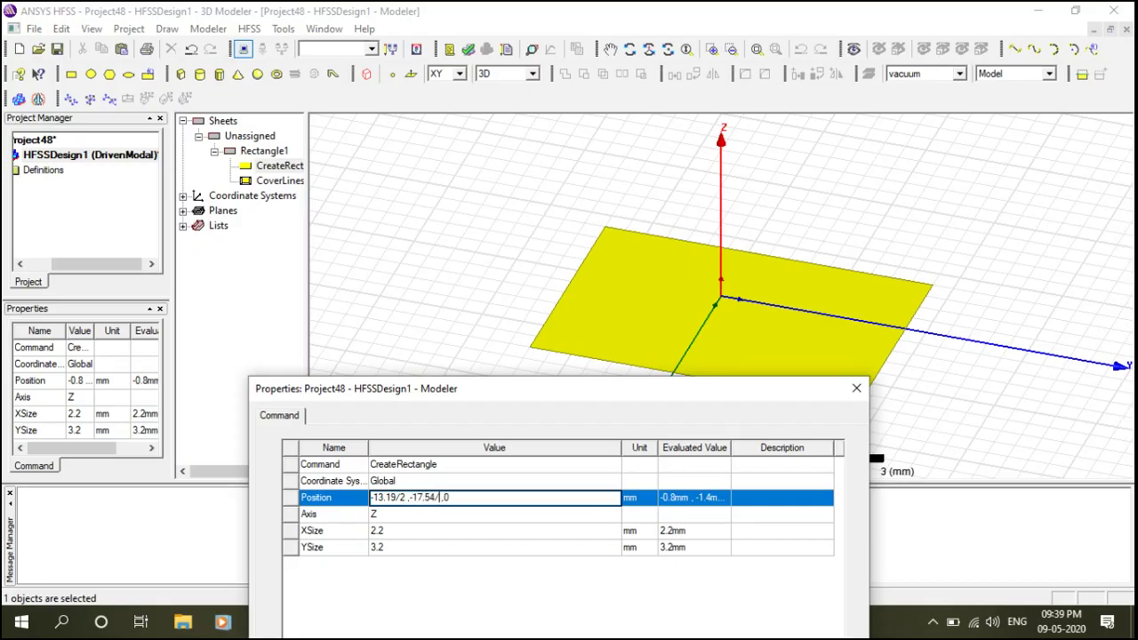
{"action": "type", "text": "2"}
Set the yellow rectangle's XSize to 13.19 mm and YSize to 17.54 mm, and fit it in the view.
{"action": "left_click", "coordinate": [416, 530]}
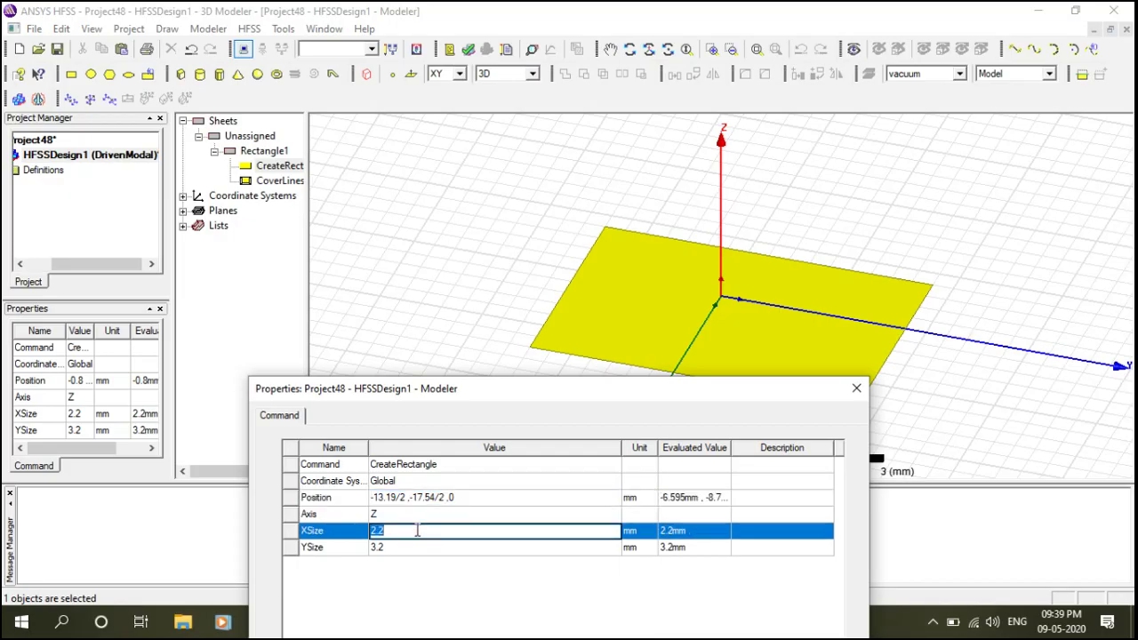
{"action": "type", "text": "13.19"}
{"action": "left_click", "coordinate": [448, 547]}
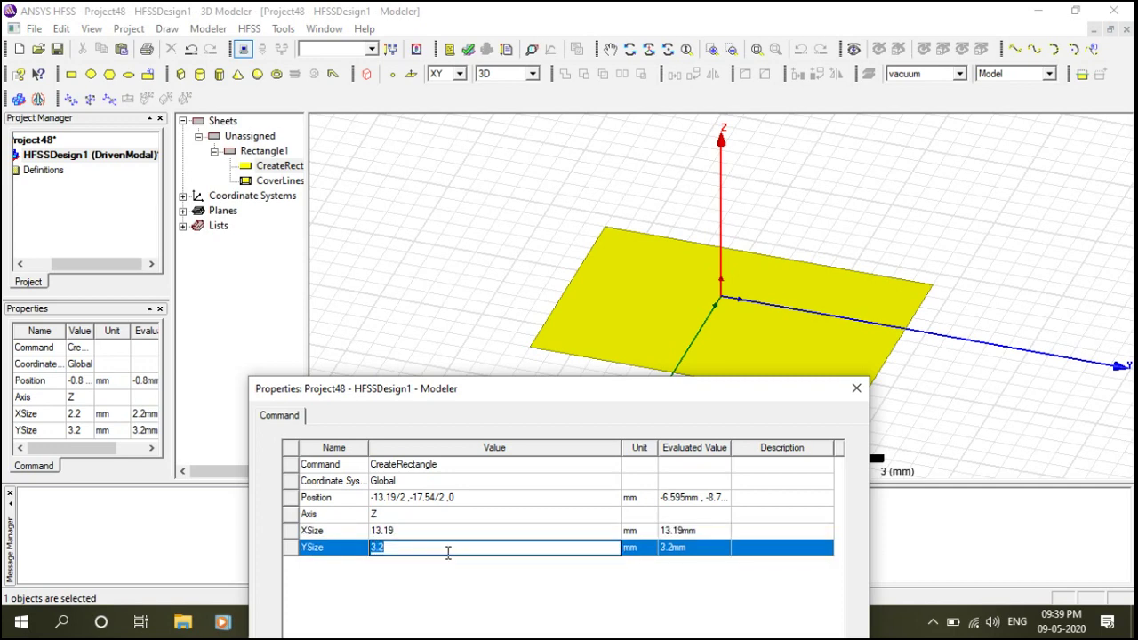
{"action": "type", "text": "17.54"}
{"action": "left_click_drag", "start_coordinate": [686, 383], "coordinate": [670, 227]}
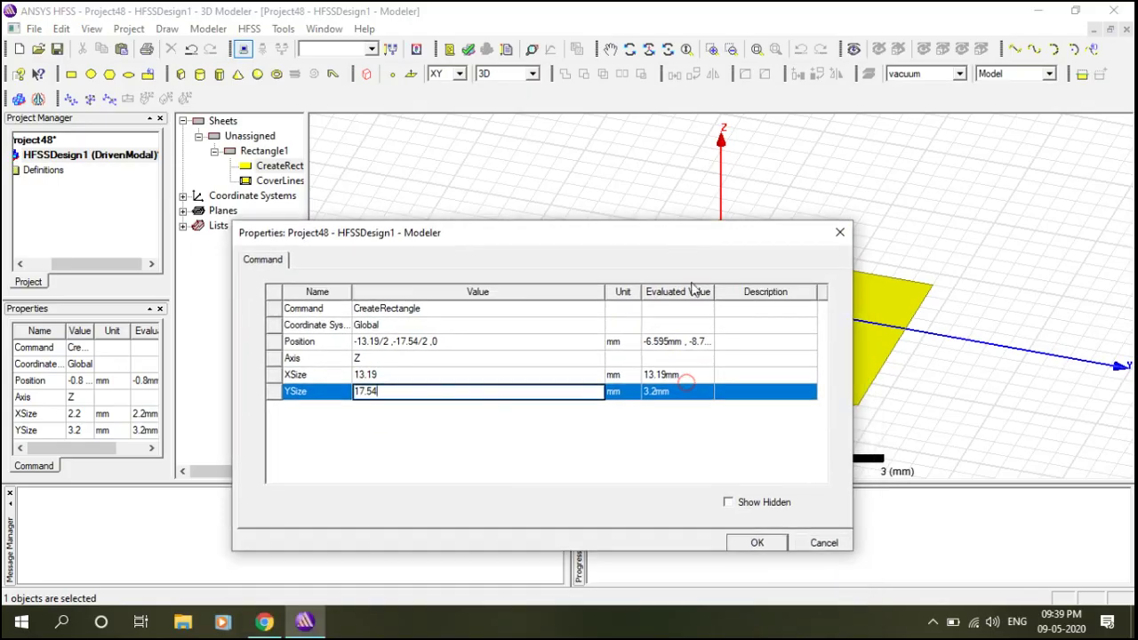
{"action": "left_click", "coordinate": [756, 543]}
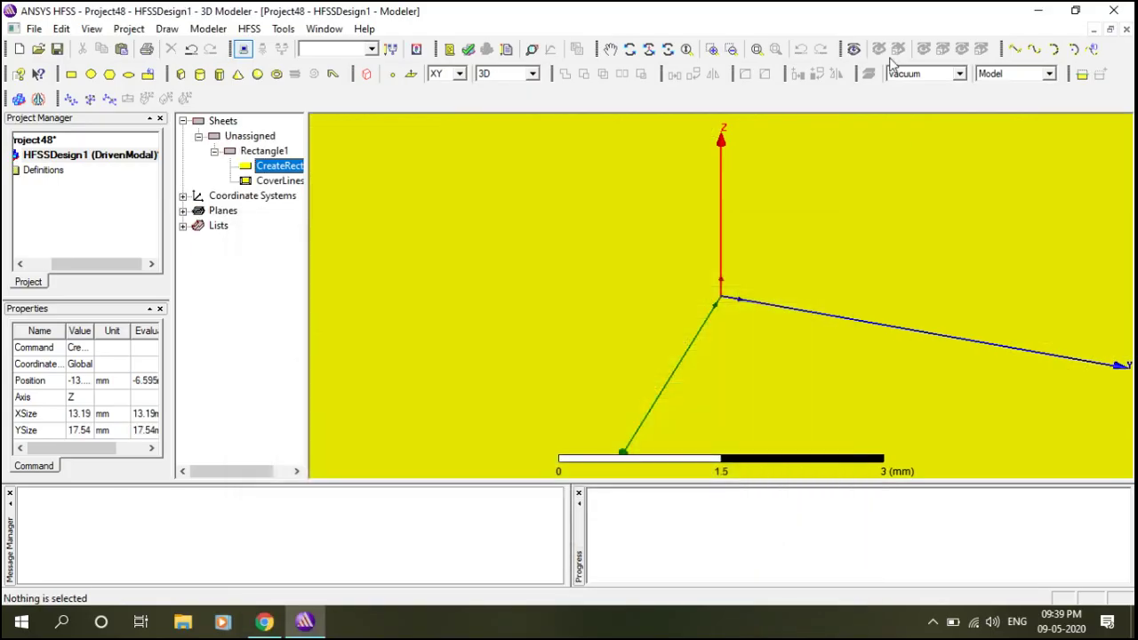
{"action": "left_click", "coordinate": [755, 49]}
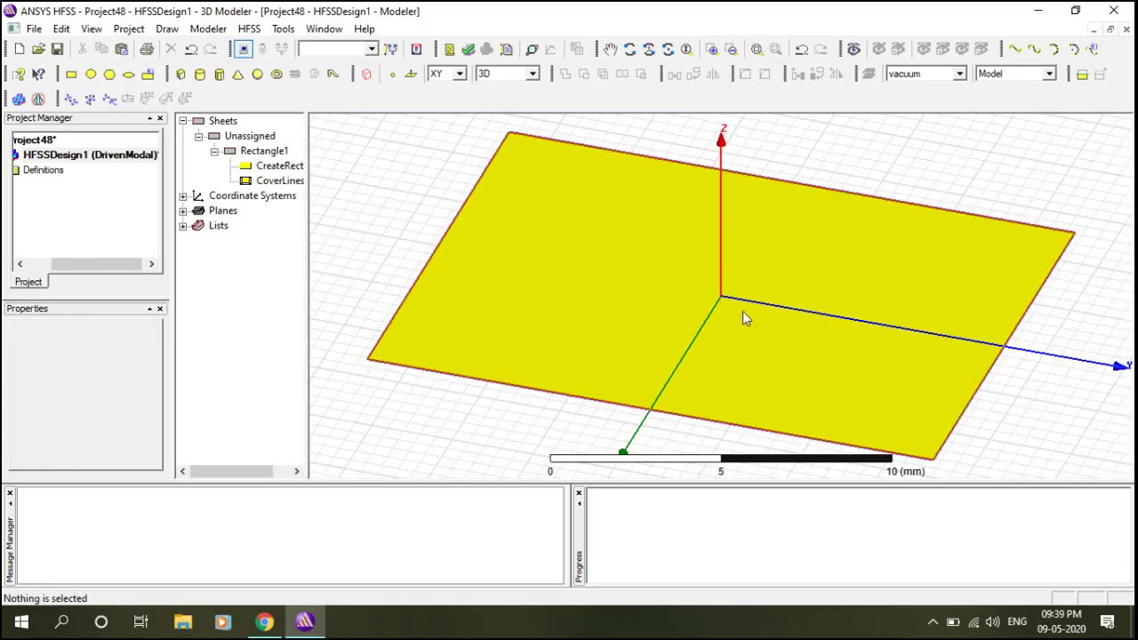
Recheck the calculated patch dimensions in Chrome, and draw a second, larger rectangle enclosing the yellow patch in the HFSS XY plane.
{"action": "left_click", "coordinate": [265, 621]}
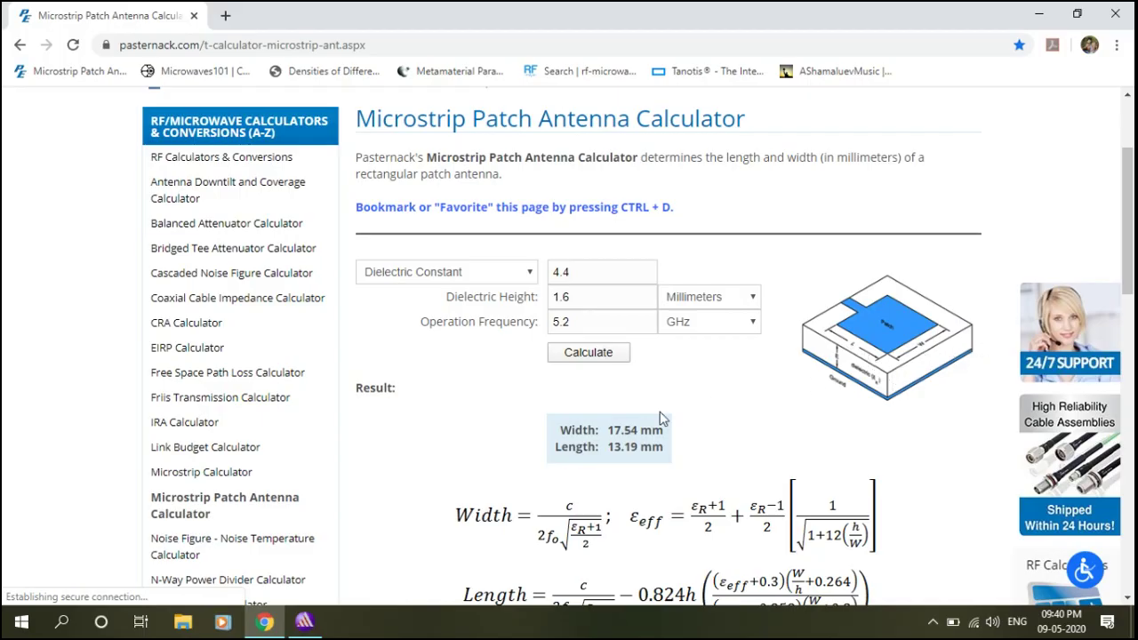
{"action": "left_click", "coordinate": [297, 622]}
{"action": "scroll", "coordinate": [794, 255], "scroll_direction": "down", "scroll_amount": 5}
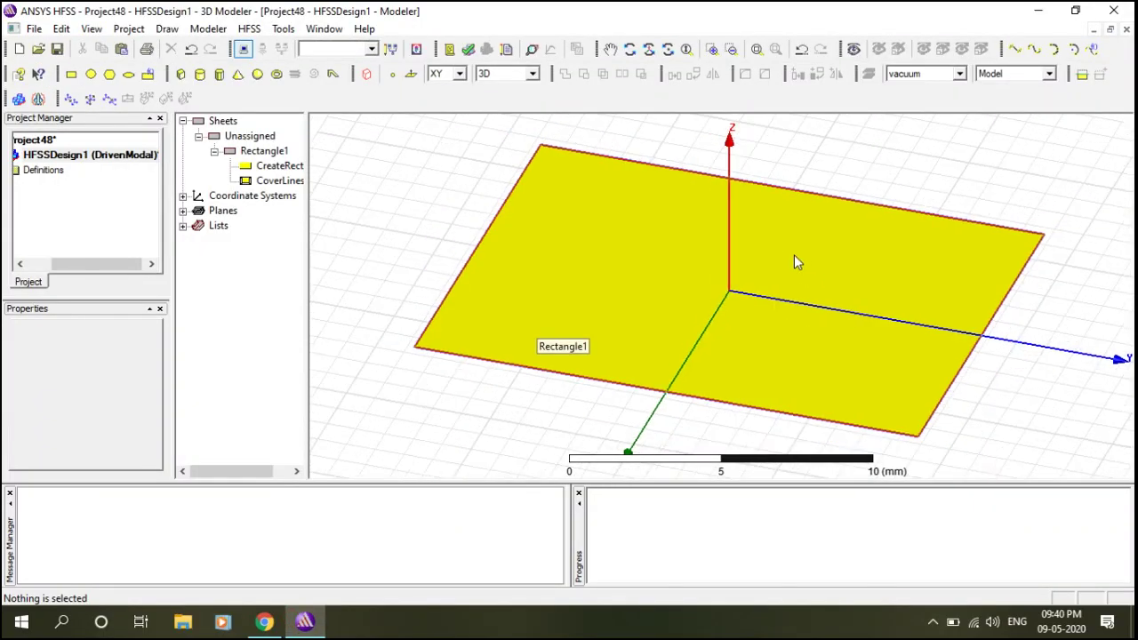
{"action": "scroll", "coordinate": [794, 283], "scroll_direction": "down", "scroll_amount": 1}
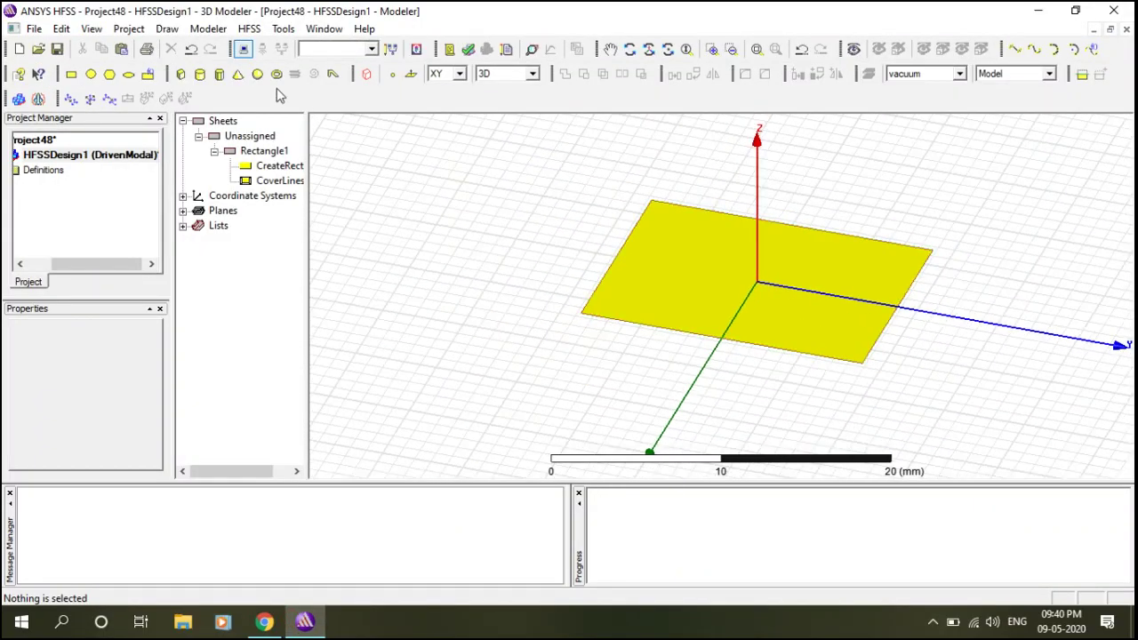
{"action": "left_click", "coordinate": [70, 75]}
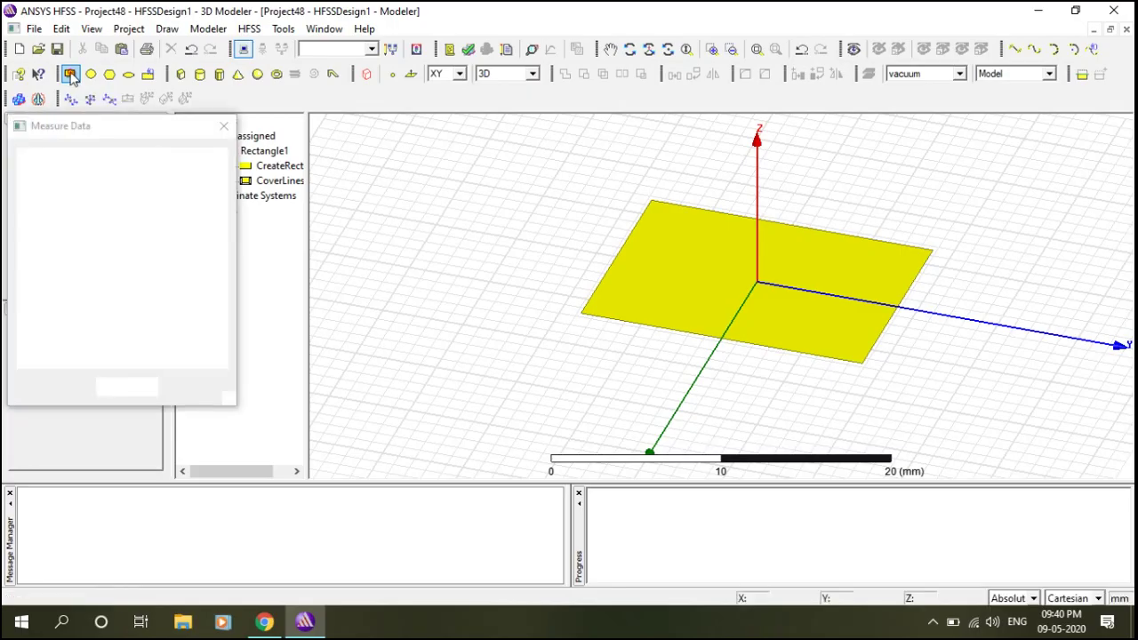
{"action": "left_click", "coordinate": [516, 159]}
{"action": "left_click", "coordinate": [876, 436]}
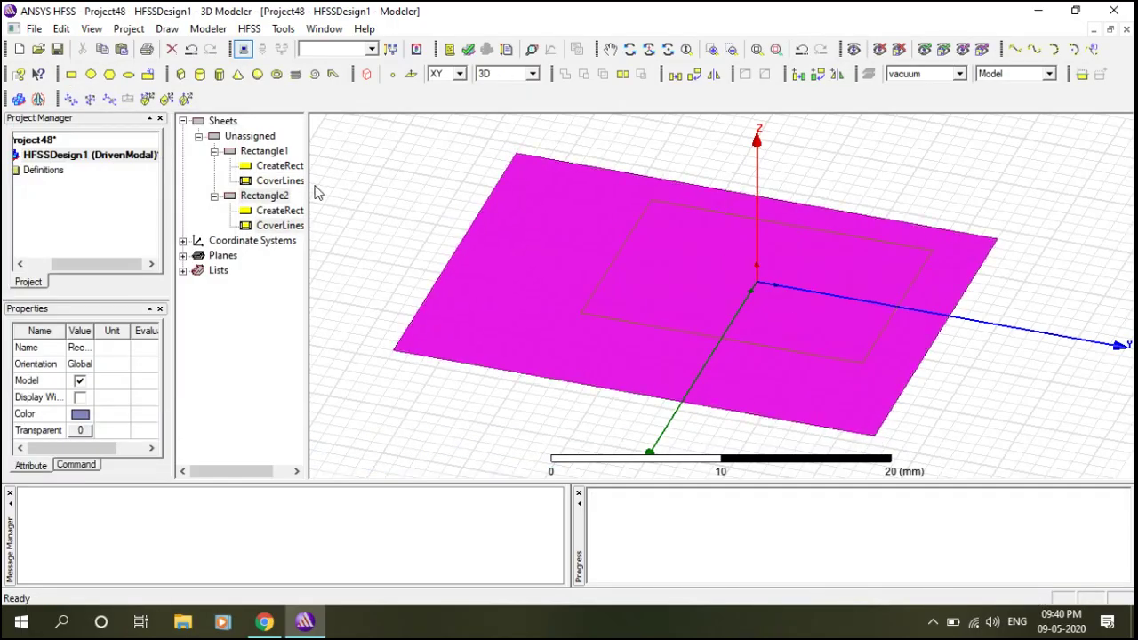
Change the color of the larger rectangle, Rectangle2, to dark green (RGB 0, 128, 0).
{"action": "double_click", "coordinate": [233, 196]}
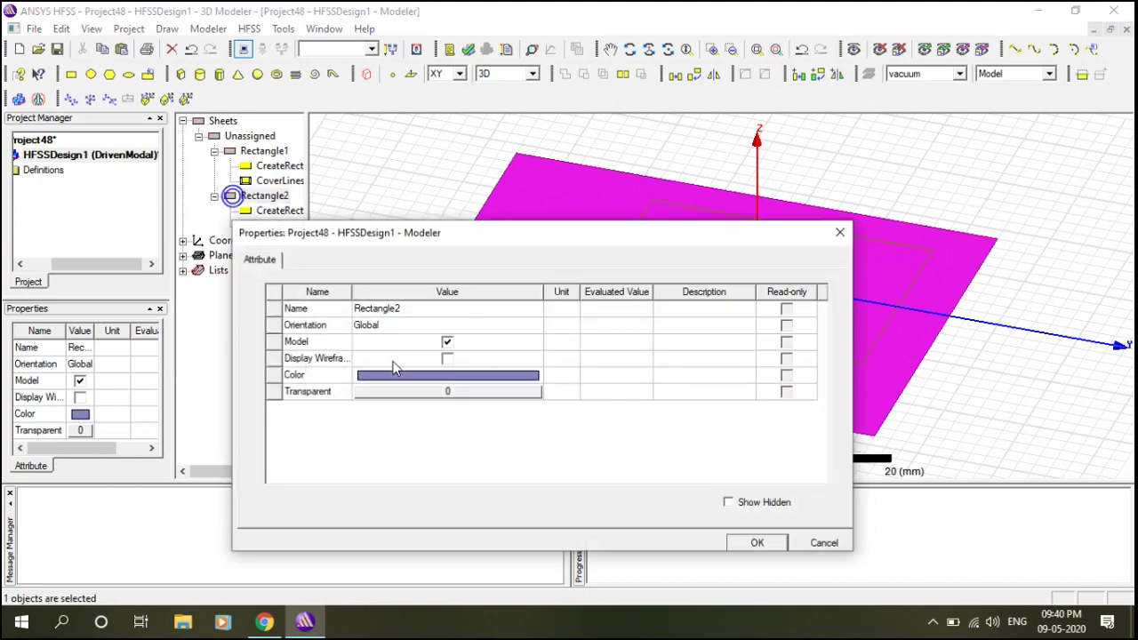
{"action": "left_click", "coordinate": [410, 376]}
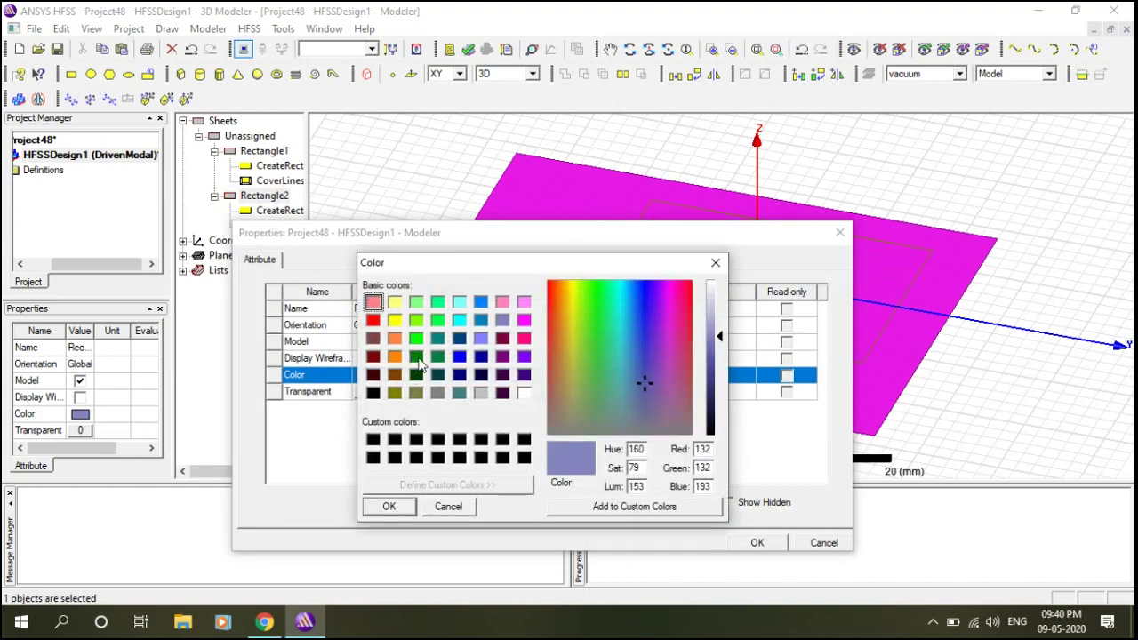
{"action": "left_click", "coordinate": [417, 357]}
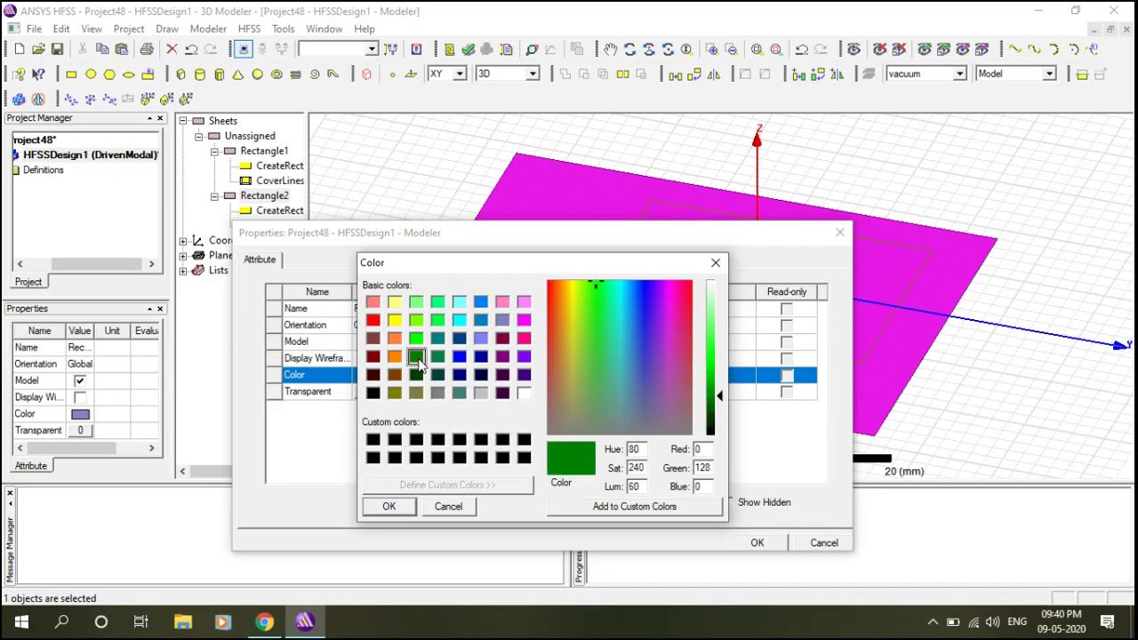
{"action": "left_click", "coordinate": [398, 510]}
{"action": "left_click", "coordinate": [770, 544]}
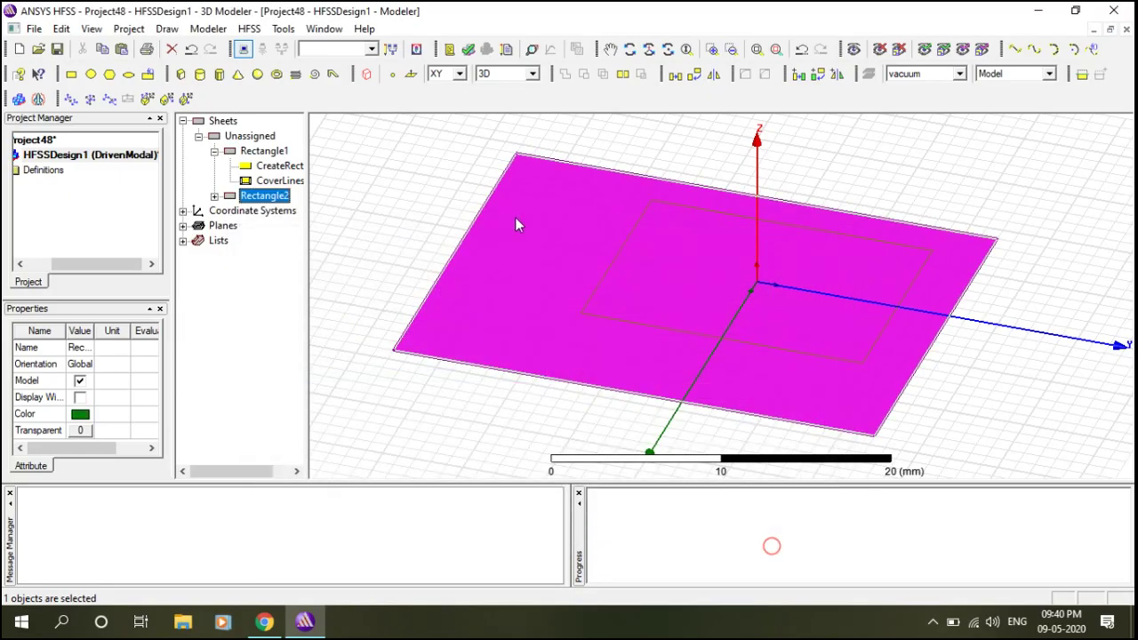
Set the green rectangle's position to -13.19/2-3*1.6, -17.54/2-3*1.6, -1.6 mm.
{"action": "left_click", "coordinate": [214, 196]}
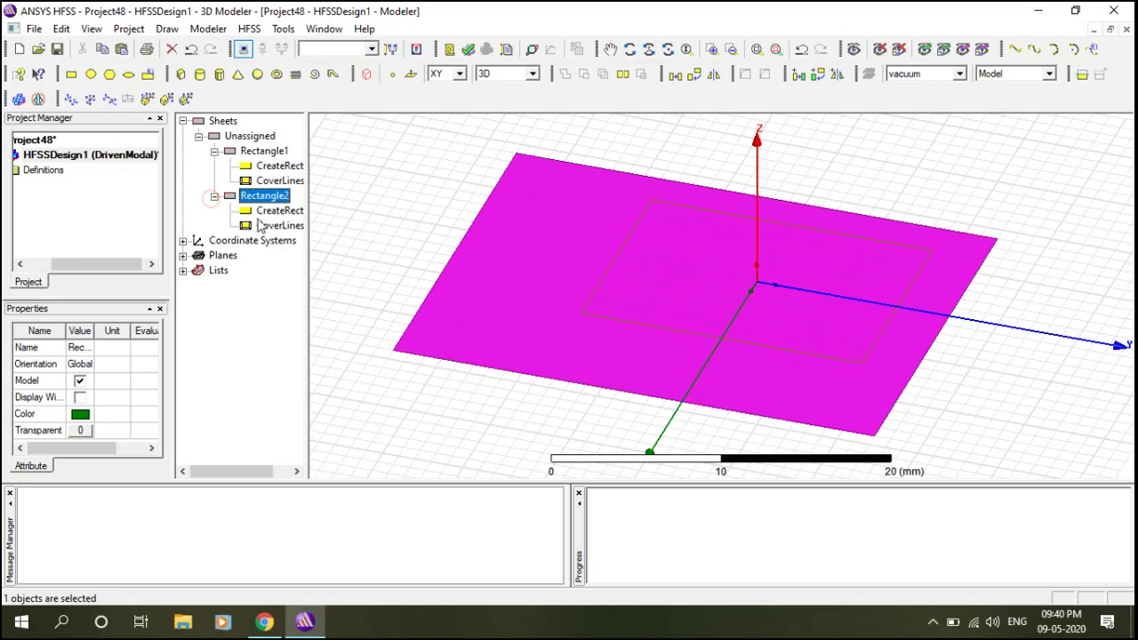
{"action": "double_click", "coordinate": [249, 211]}
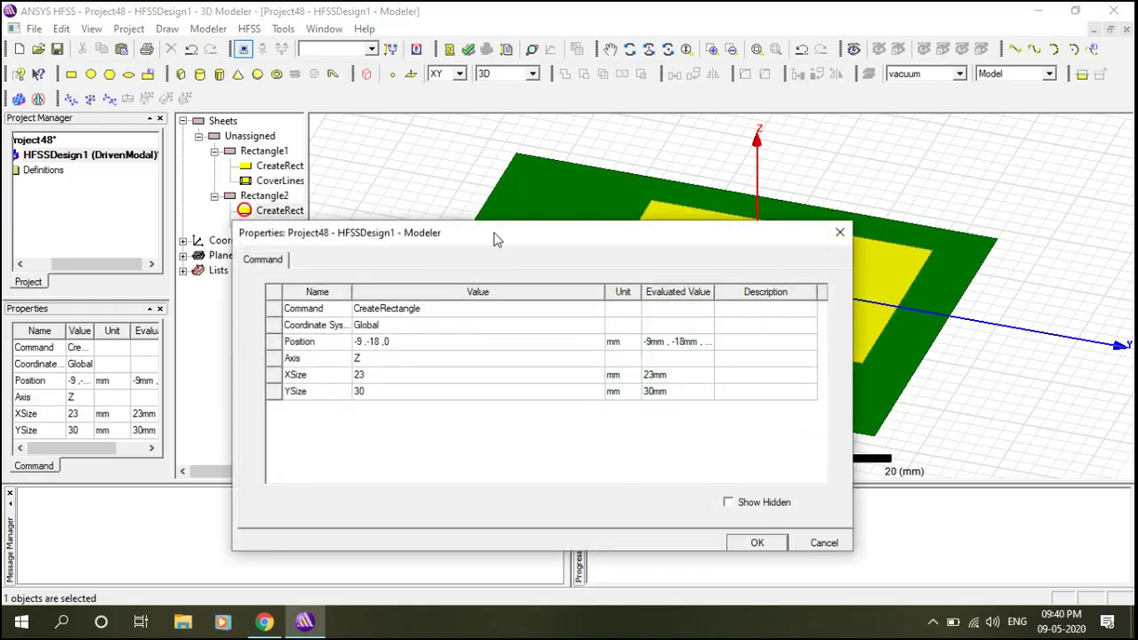
{"action": "left_click_drag", "start_coordinate": [536, 318], "coordinate": [528, 188]}
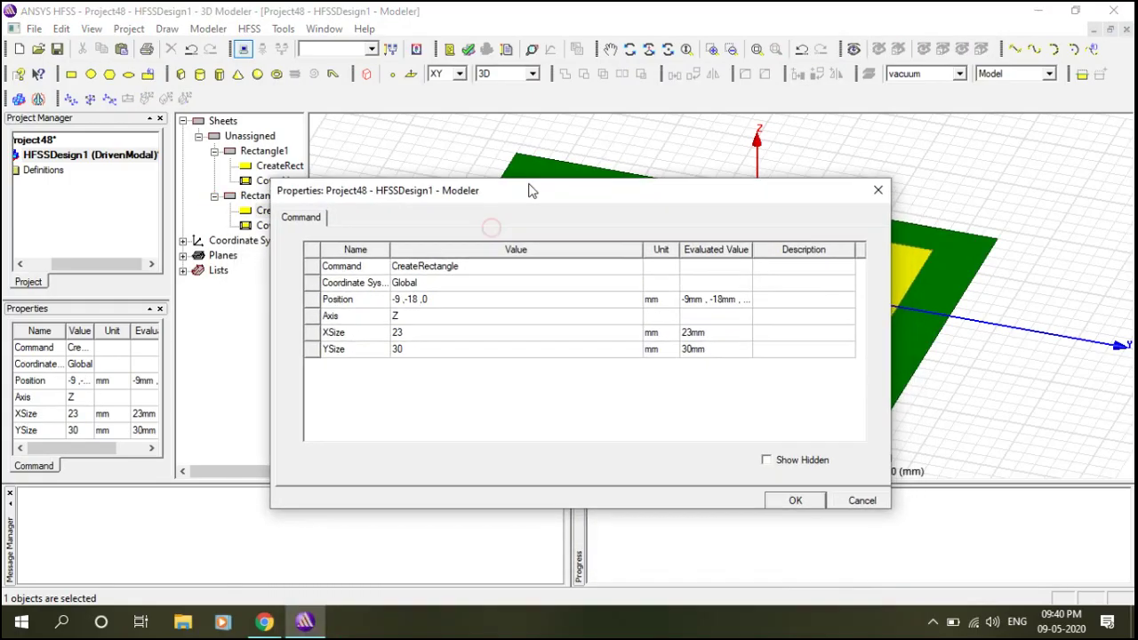
{"action": "left_click", "coordinate": [398, 301]}
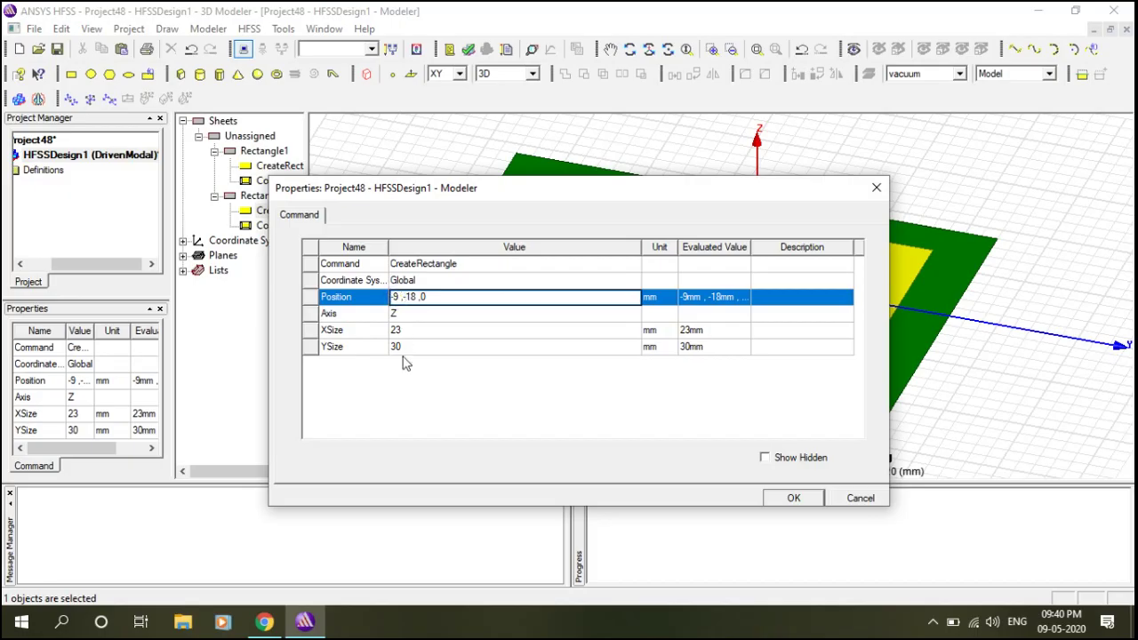
{"action": "key", "text": "BackSpace"}
{"action": "key", "text": "BackSpace"}
{"action": "type", "text": "-13.19/2-3*1.6"}
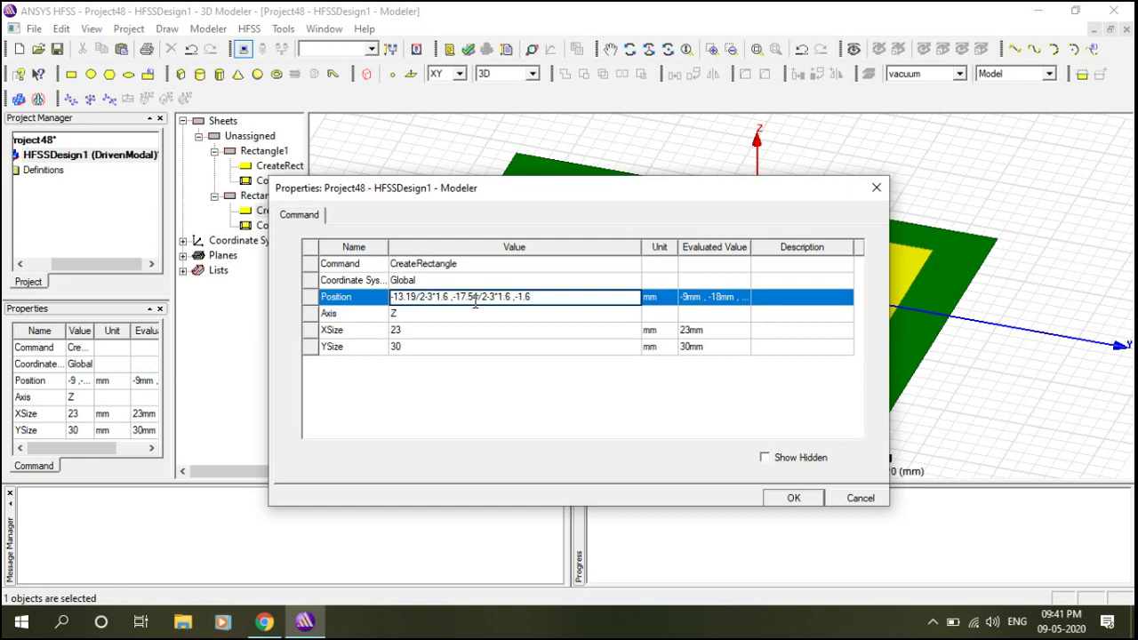
Set the green rectangle's XSize to 13.19+6*1.6 mm and its YSize to 17.54+6*1.6 mm.
{"action": "left_click", "coordinate": [426, 331]}
{"action": "type", "text": "13.19+6*1.6"}
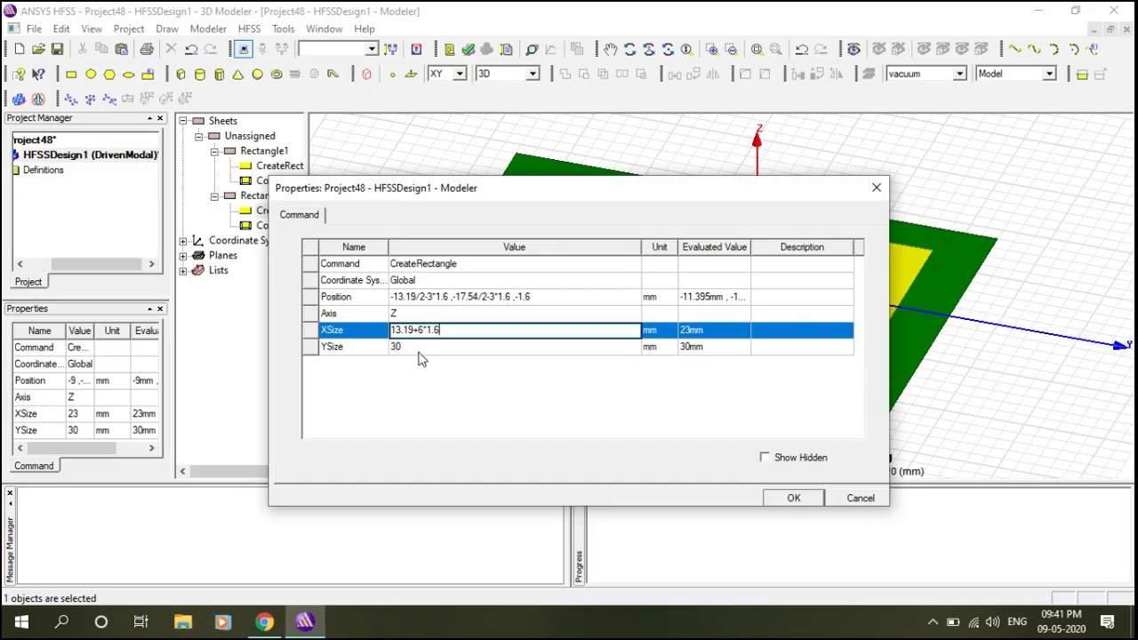
{"action": "left_click", "coordinate": [418, 349]}
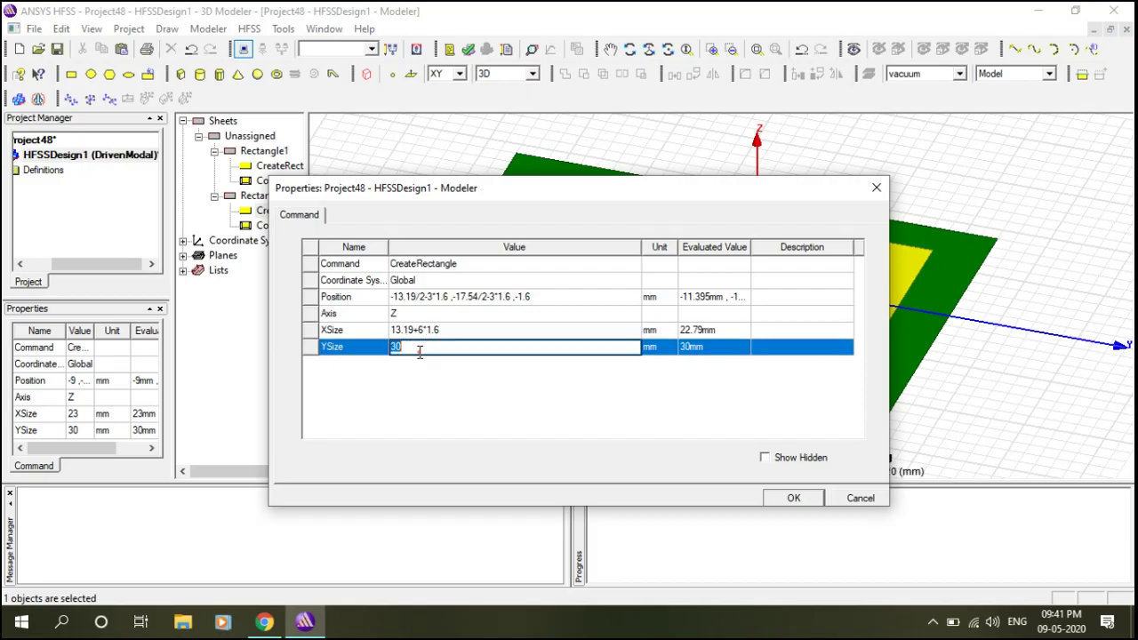
{"action": "type", "text": "17.54+6*1.6"}
{"action": "left_click", "coordinate": [786, 498]}
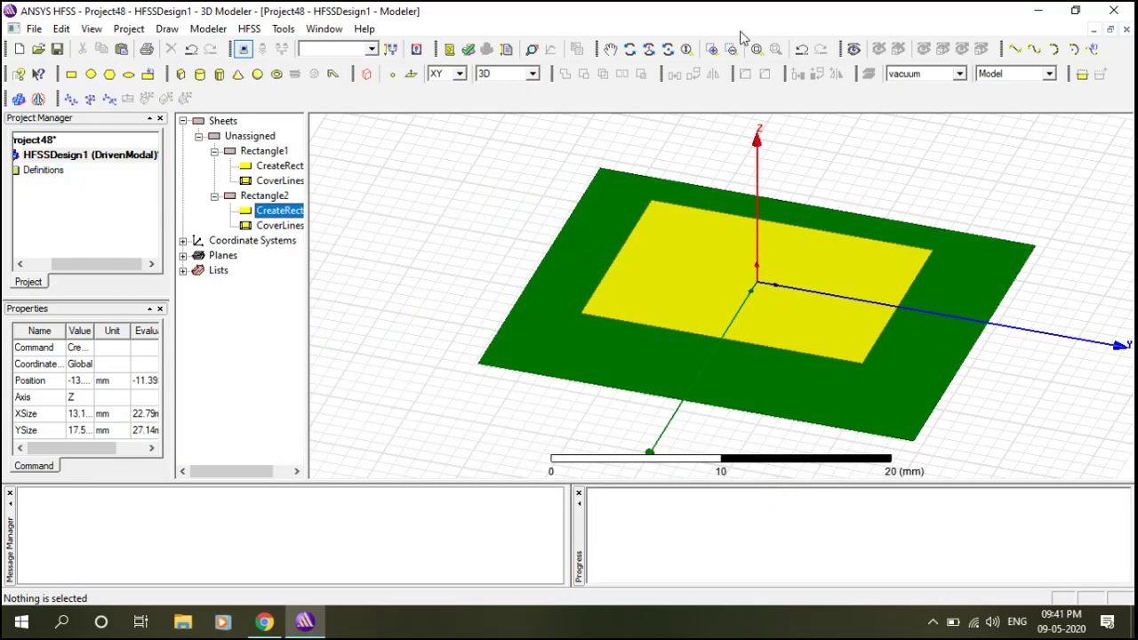
{"action": "left_click", "coordinate": [629, 49]}
{"action": "left_click_drag", "start_coordinate": [796, 185], "coordinate": [798, 164]}
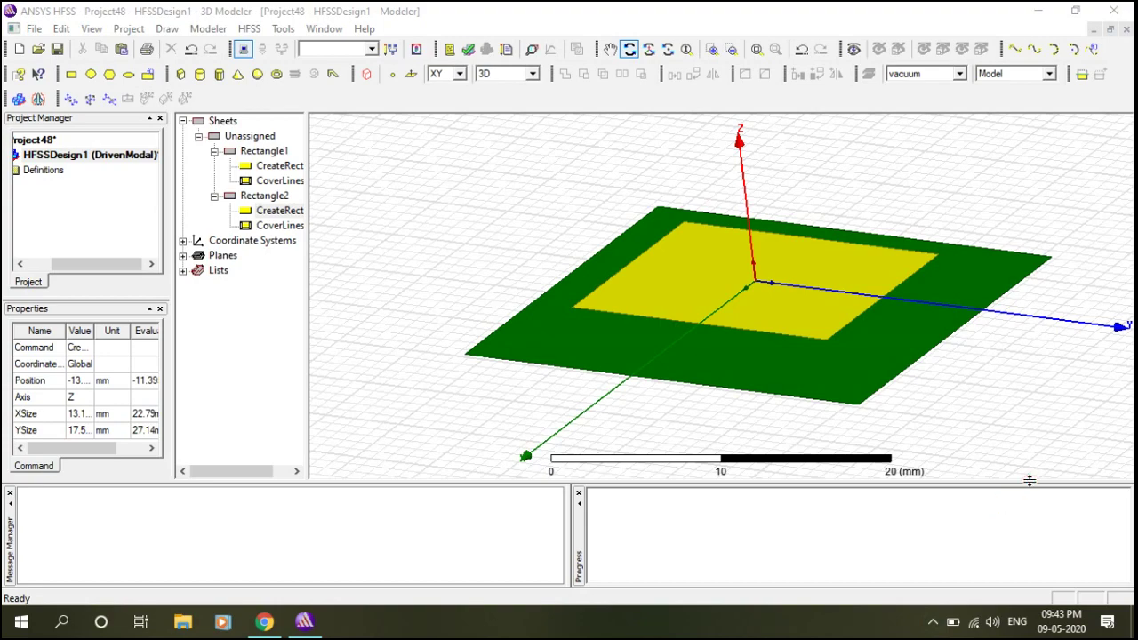
{"action": "mouse_move", "coordinate": [803, 229]}
{"action": "left_mouse_down"}
{"action": "mouse_move", "coordinate": [869, 221]}
{"action": "mouse_move", "coordinate": [811, 237]}
{"action": "left_mouse_up"}
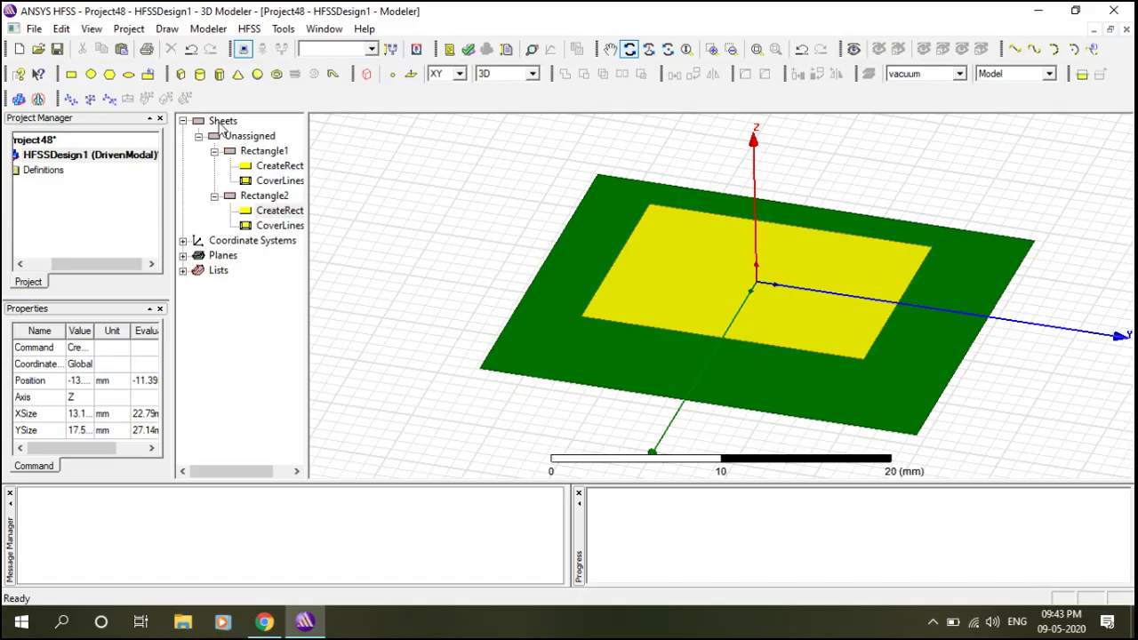
Draw a box about 18 by 14 mm and 2 mm high, starting at -9, -24, 0 beside the patch.
{"action": "left_click", "coordinate": [178, 75]}
{"action": "left_click", "coordinate": [424, 149]}
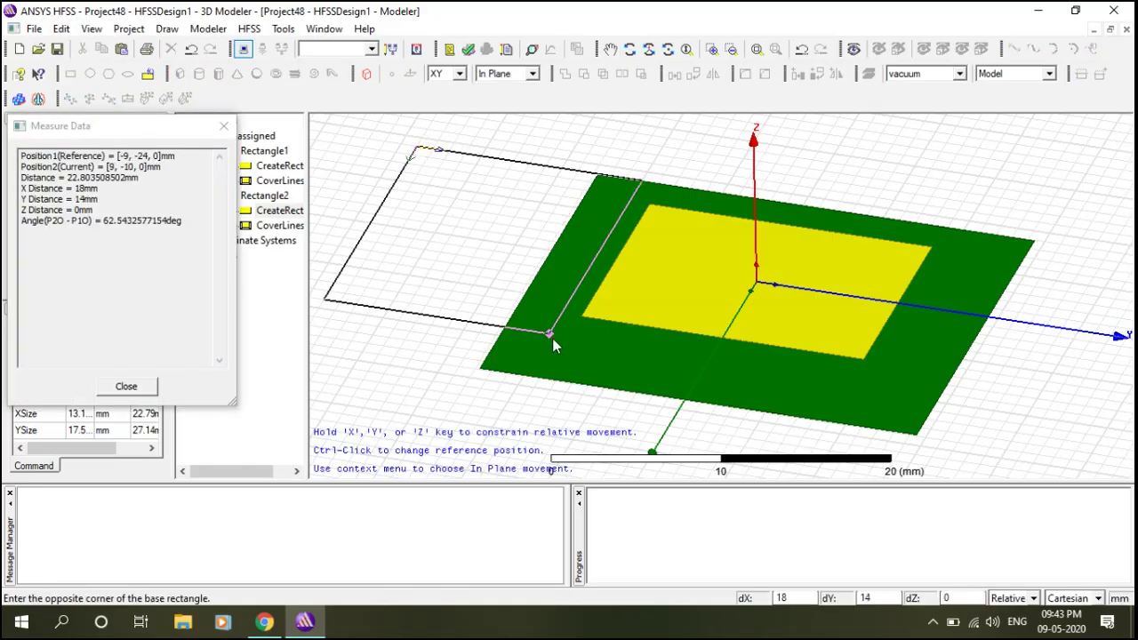
{"action": "left_click", "coordinate": [551, 333]}
{"action": "left_click", "coordinate": [569, 283]}
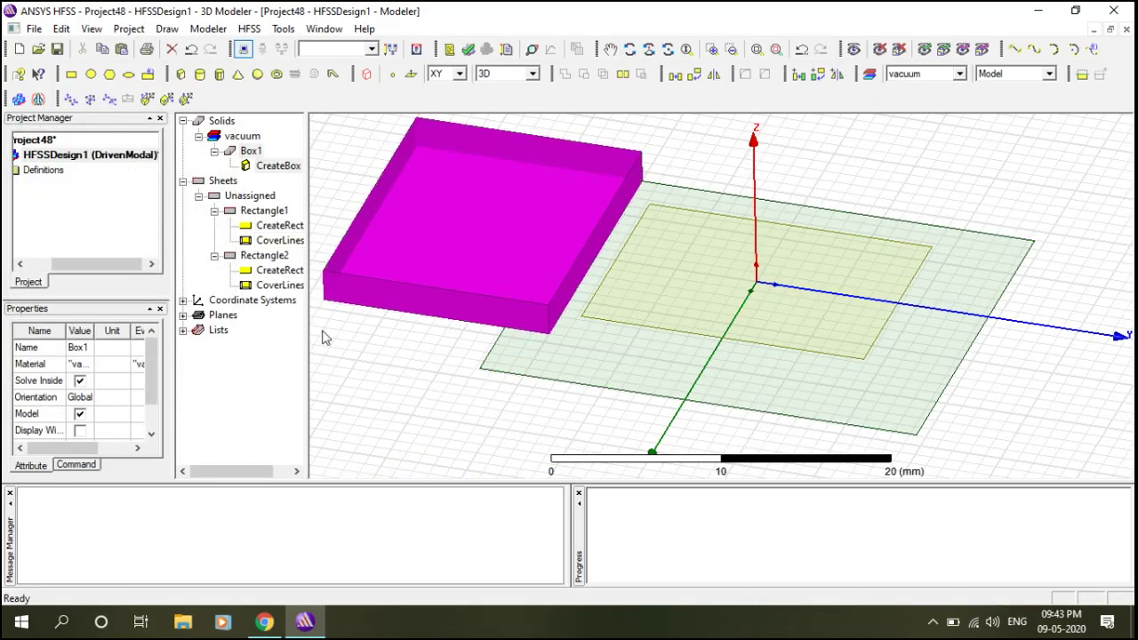
Assign the FR4_epoxy material from the library to the new box.
{"action": "double_click", "coordinate": [234, 155]}
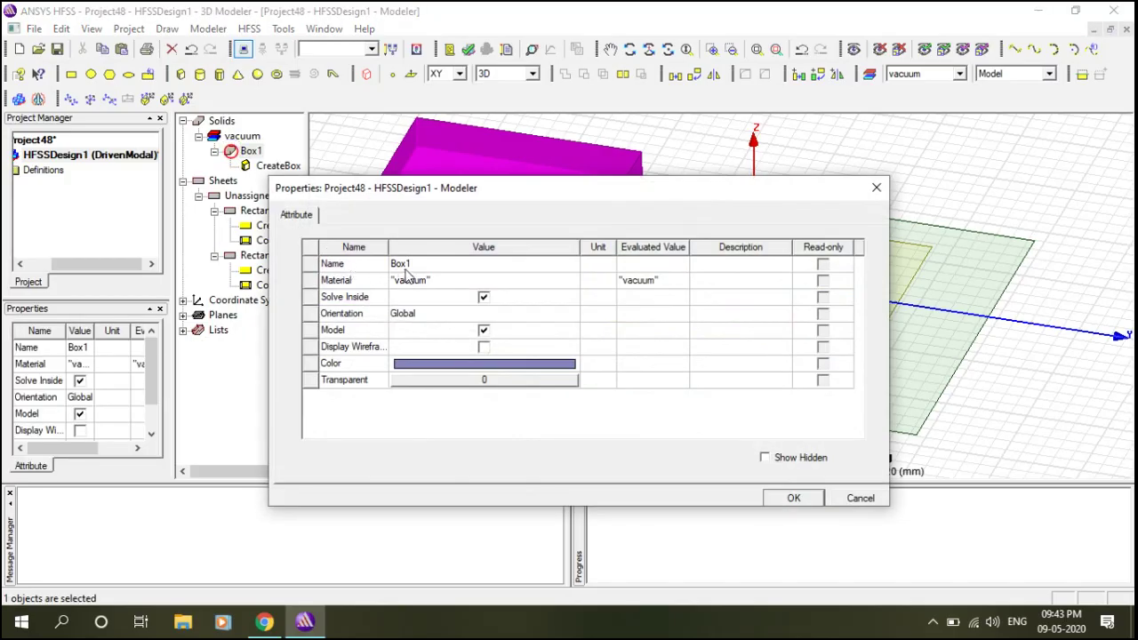
{"action": "left_click", "coordinate": [409, 279]}
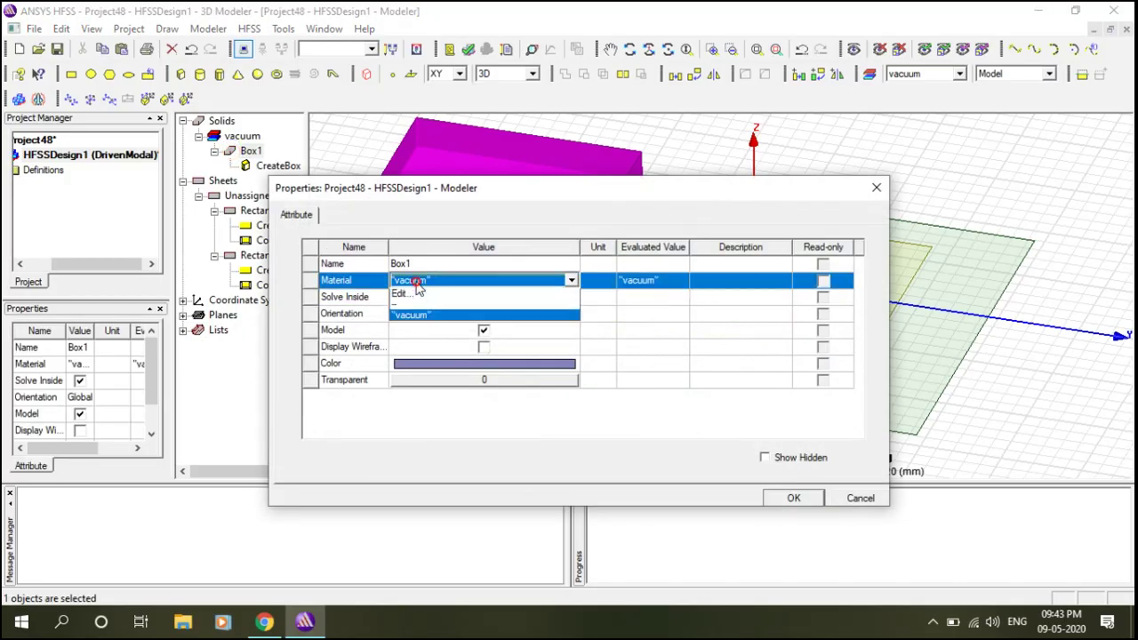
{"action": "left_click", "coordinate": [413, 297]}
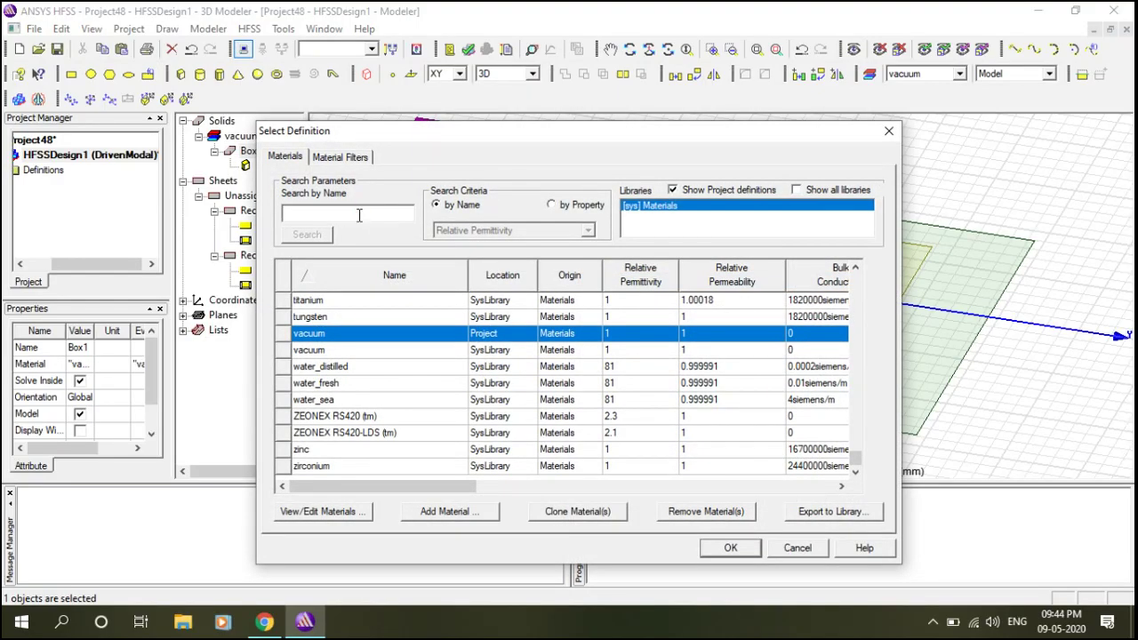
{"action": "type", "text": "fr"}
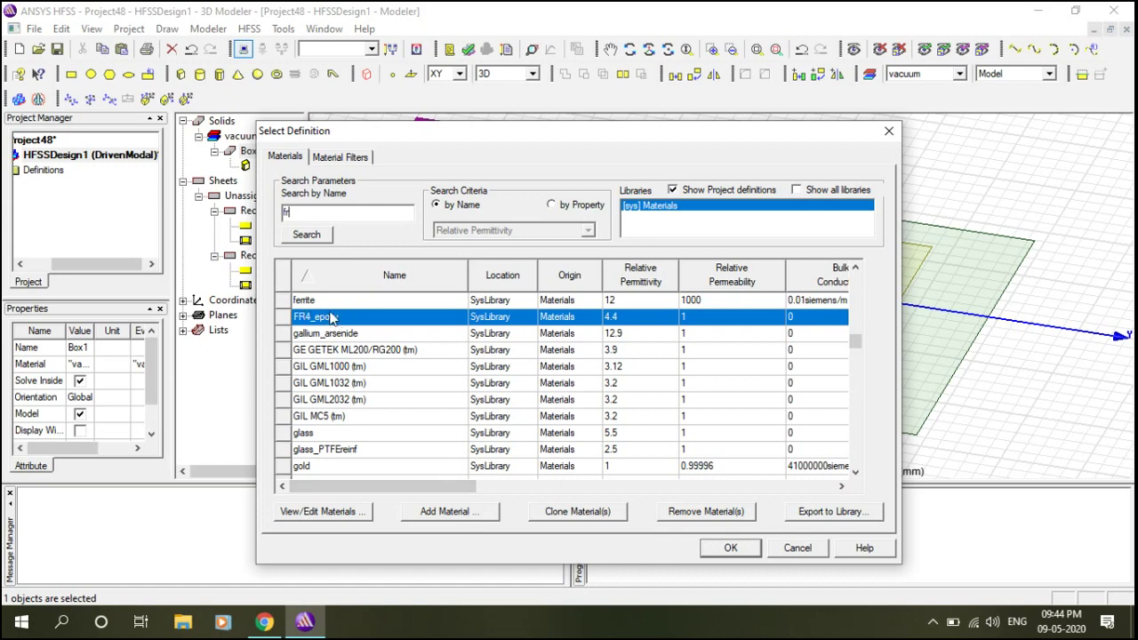
{"action": "left_click", "coordinate": [725, 551]}
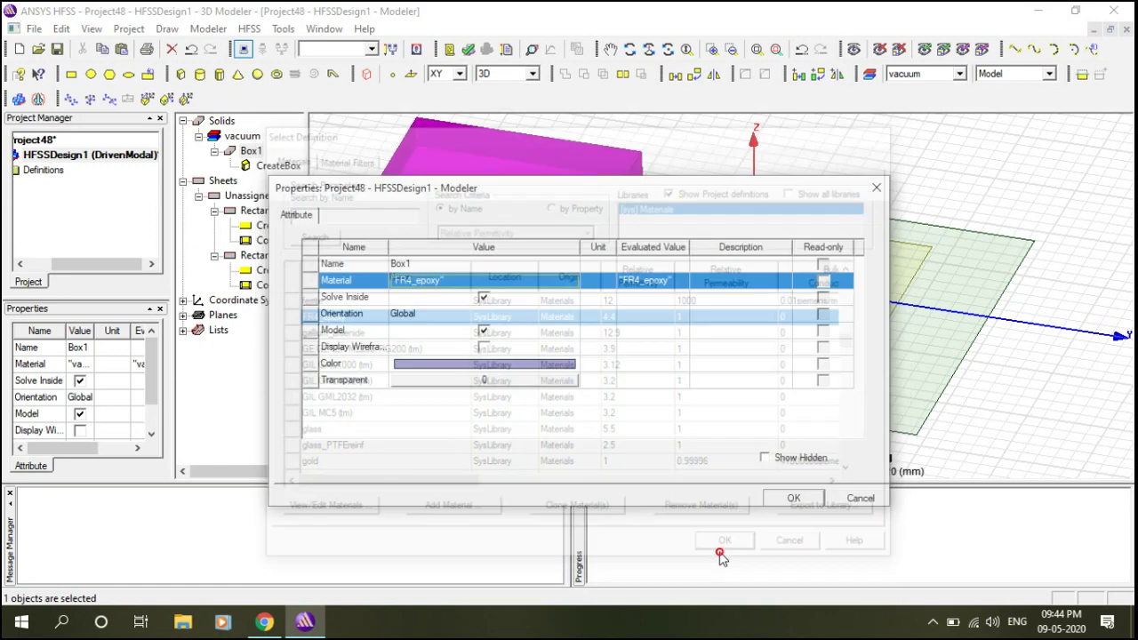
Set the FR4 box's transparency to 0.6.
{"action": "left_click", "coordinate": [514, 380]}
{"action": "left_click_drag", "start_coordinate": [489, 344], "coordinate": [564, 340]}
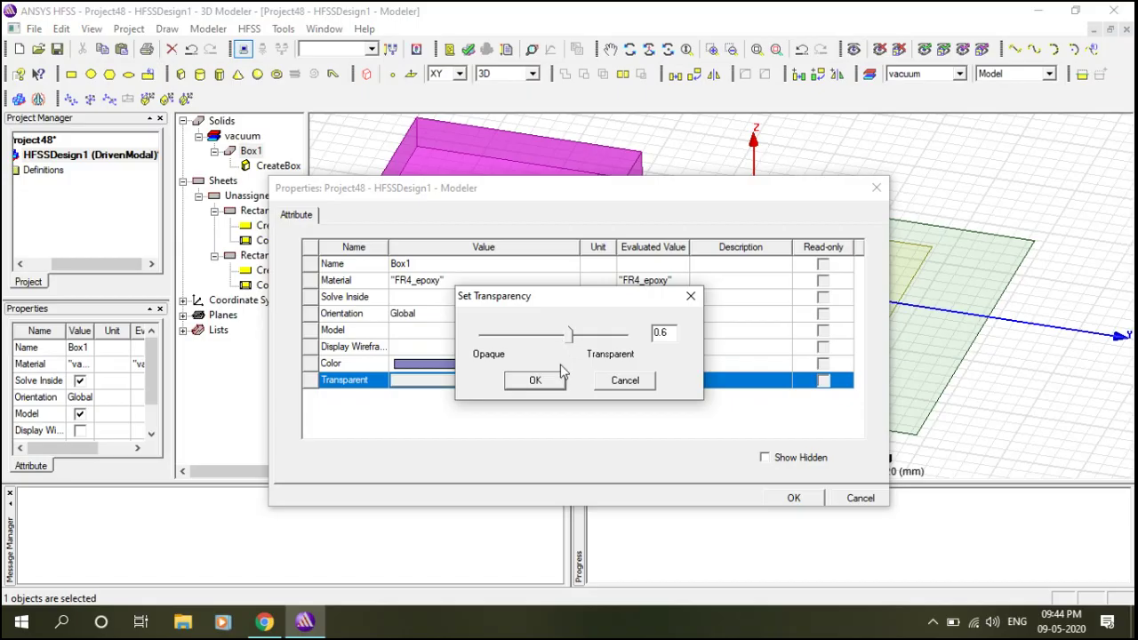
{"action": "left_click", "coordinate": [534, 381]}
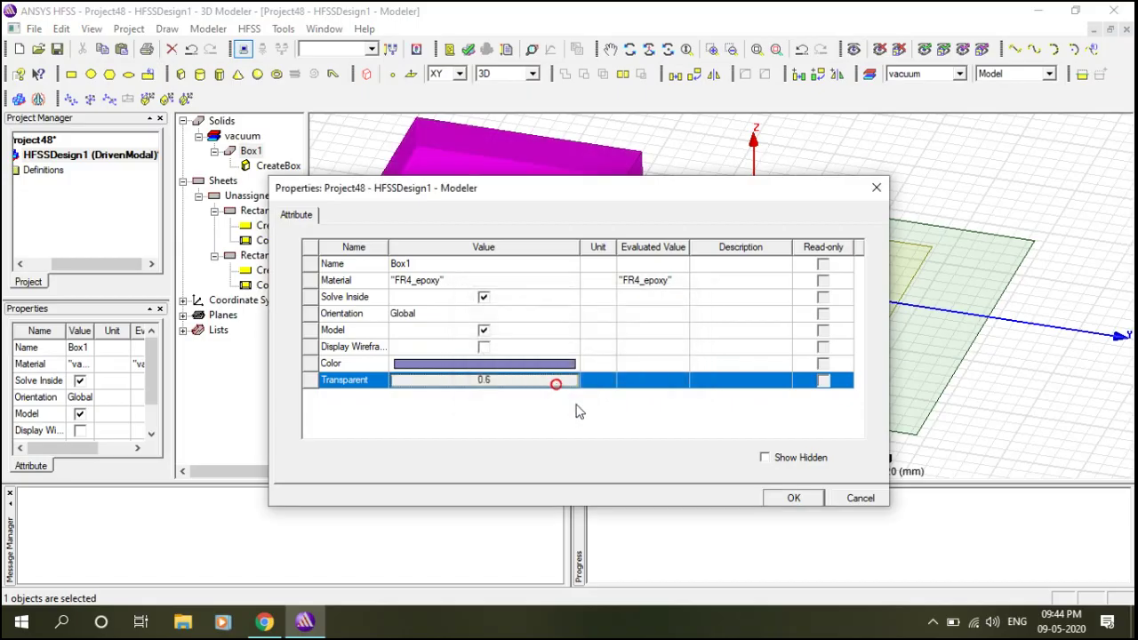
{"action": "left_click", "coordinate": [792, 499]}
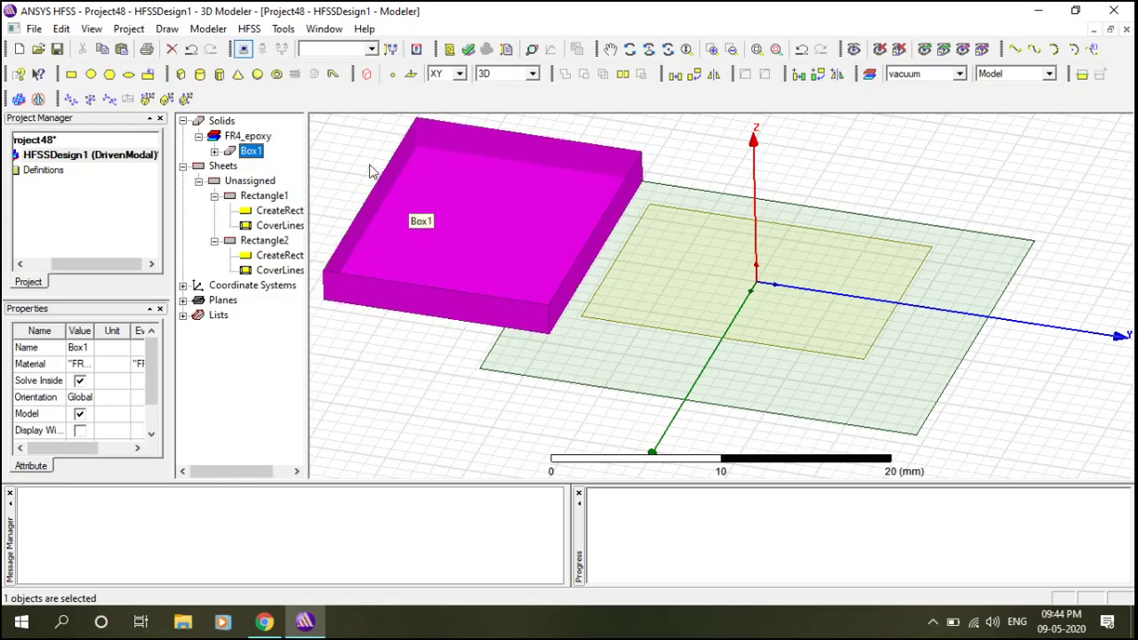
Set the FR4 box's position to -13.19/2-3*1.6, -17.54/2-3*1.6, 0 mm.
{"action": "left_click", "coordinate": [215, 151]}
{"action": "double_click", "coordinate": [276, 165]}
{"action": "left_click_drag", "start_coordinate": [584, 194], "coordinate": [537, 233]}
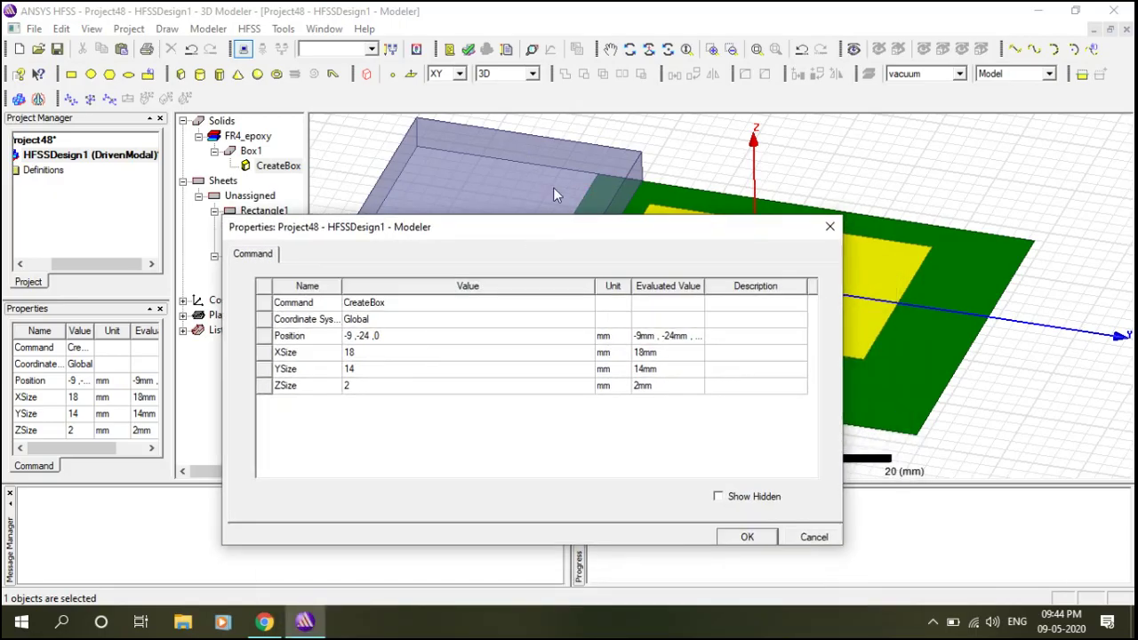
{"action": "left_click_drag", "start_coordinate": [687, 231], "coordinate": [769, 267]}
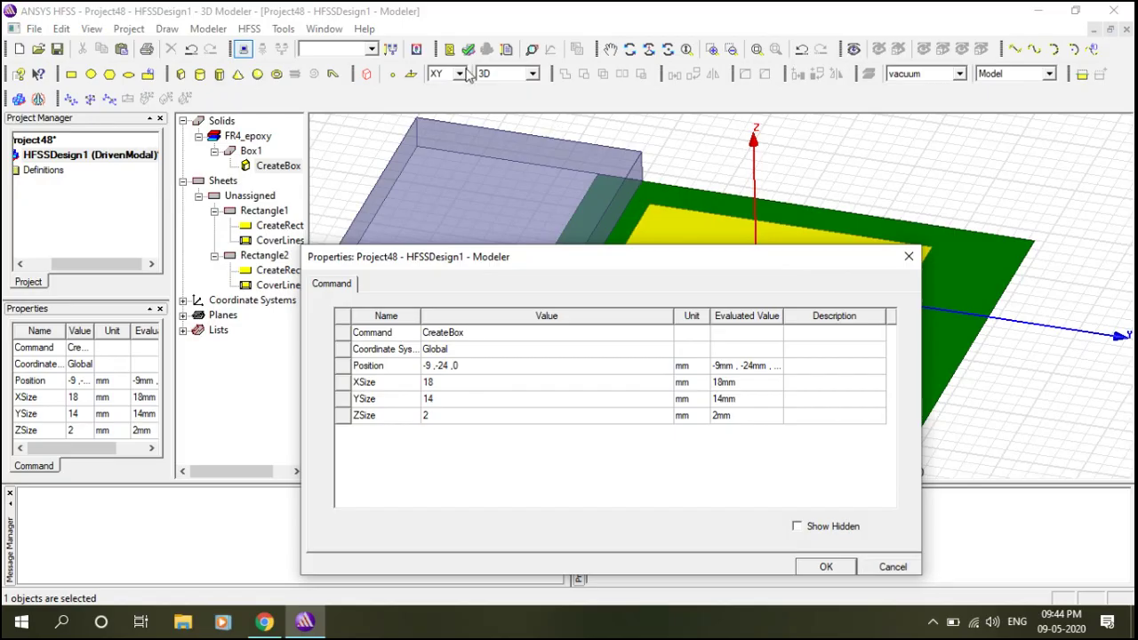
{"action": "left_click_drag", "start_coordinate": [809, 260], "coordinate": [917, 175]}
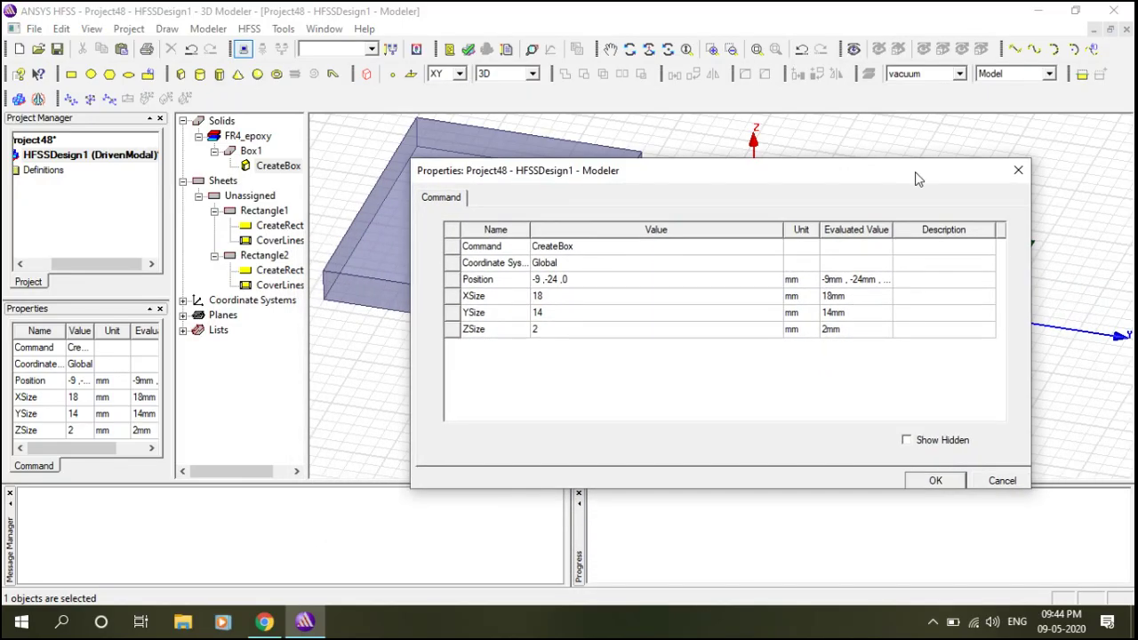
{"action": "left_click", "coordinate": [539, 281]}
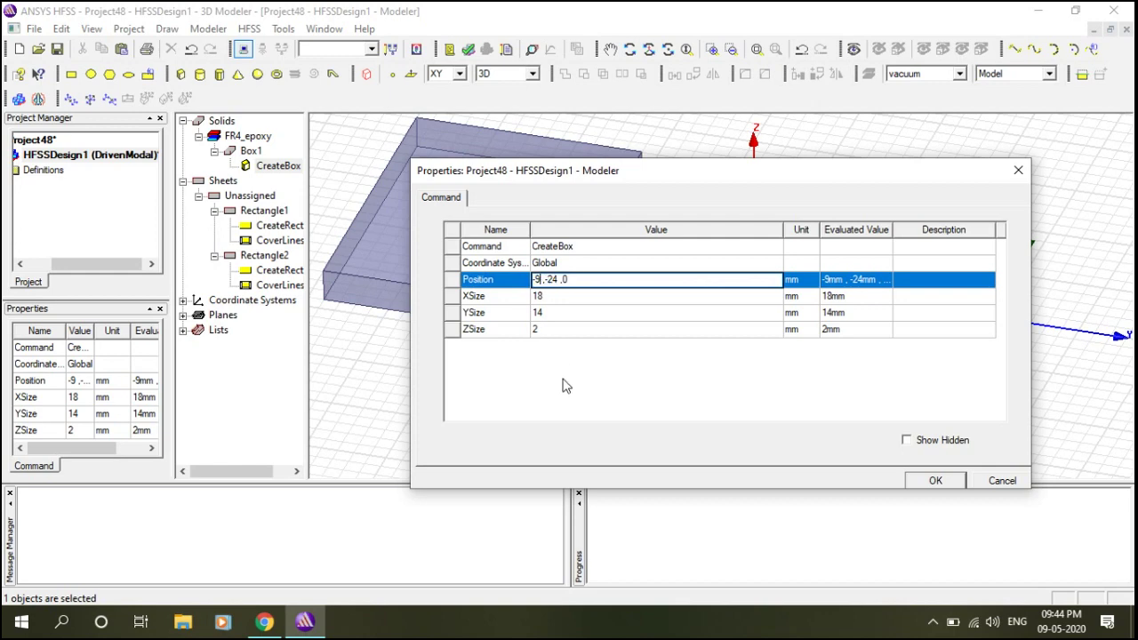
{"action": "key", "text": "BackSpace"}
{"action": "key", "text": "BackSpace"}
{"action": "type", "text": "-13.19/2-3*1.6"}
{"action": "key", "text": "BackSpace"}
{"action": "key", "text": "BackSpace"}
{"action": "type", "text": "17.54/2"}
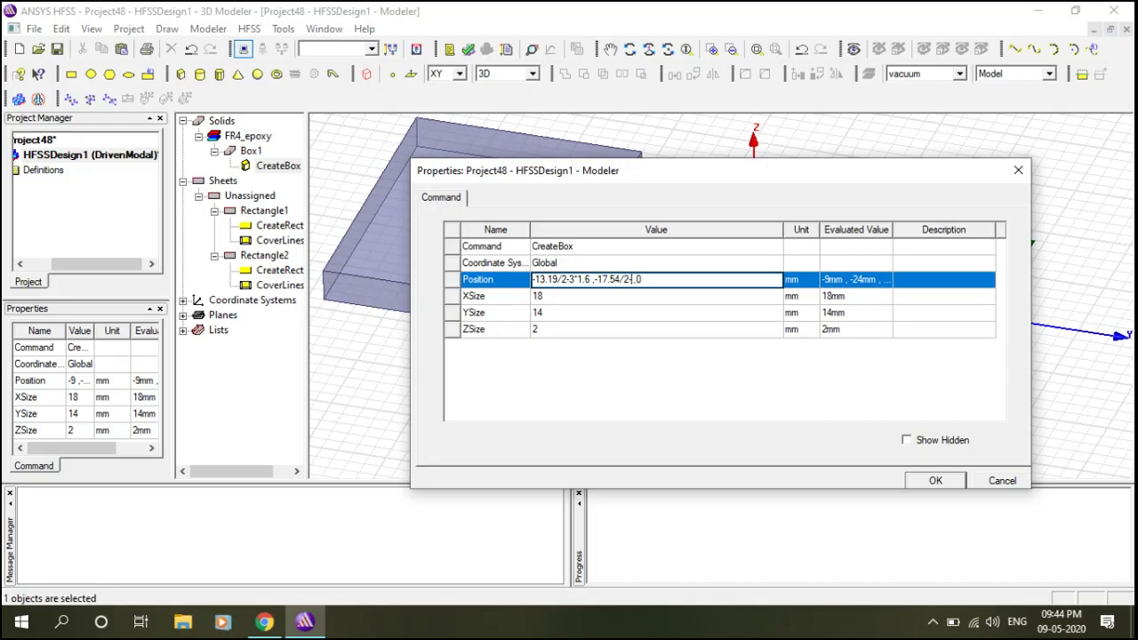
{"action": "type", "text": "-3*1.6"}
Set the FR4 box's XSize to 13.19+6*1.6, YSize to 17.54+6*1.6 and ZSize to -1.6 mm.
{"action": "left_click", "coordinate": [552, 297]}
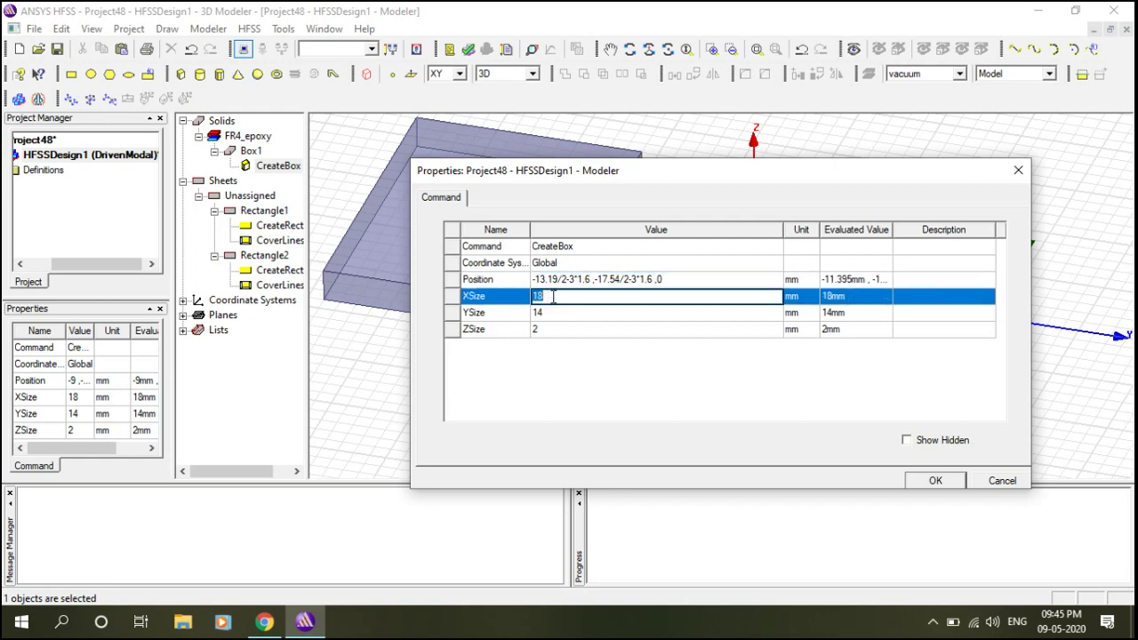
{"action": "type", "text": "1"}
{"action": "type", "text": "3.19+6*1.6"}
{"action": "left_click", "coordinate": [586, 312]}
{"action": "type", "text": "1.6"}
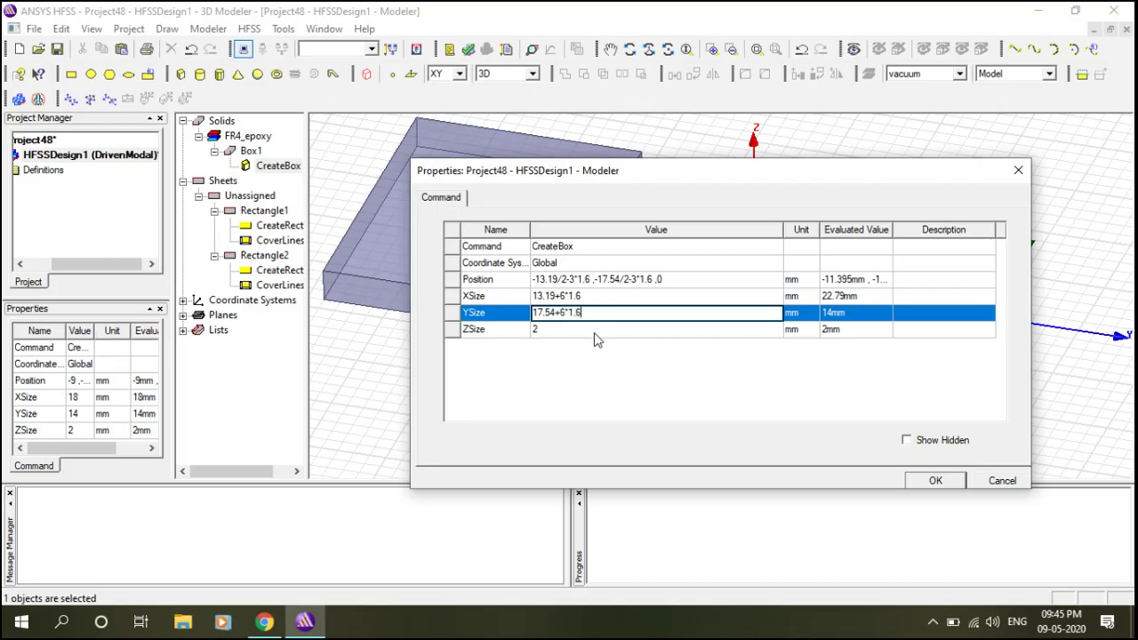
{"action": "left_click", "coordinate": [596, 330]}
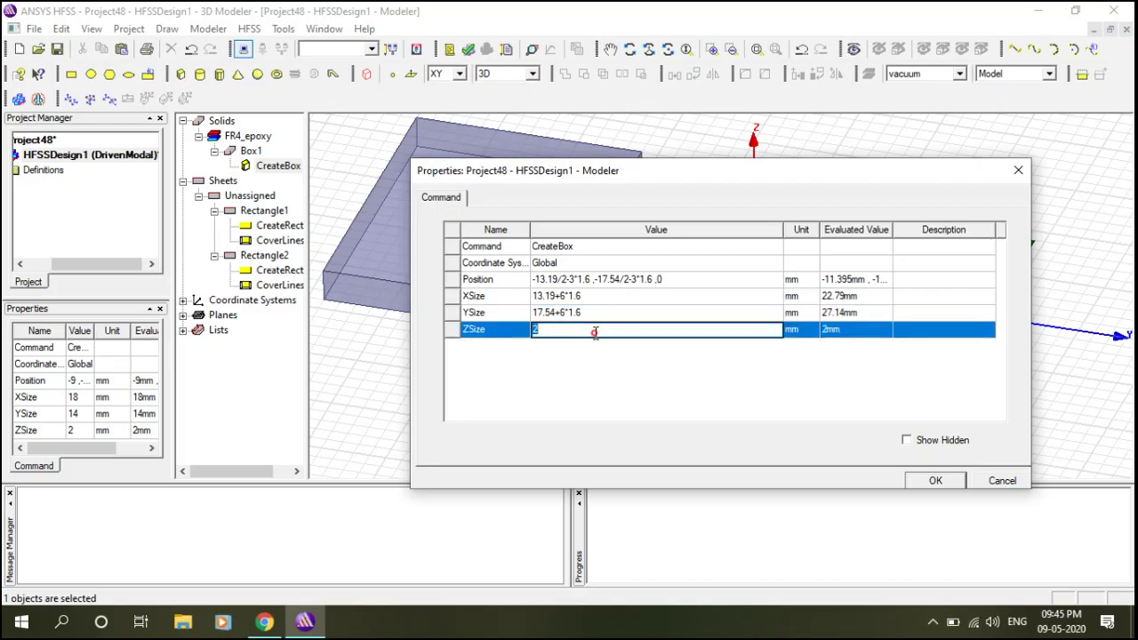
{"action": "type", "text": "1.6"}
{"action": "left_click", "coordinate": [931, 481]}
{"action": "left_click", "coordinate": [628, 50]}
{"action": "left_click_drag", "start_coordinate": [741, 257], "coordinate": [788, 294]}
{"action": "mouse_move", "coordinate": [782, 341]}
{"action": "left_mouse_down"}
{"action": "mouse_move", "coordinate": [783, 310]}
{"action": "mouse_move", "coordinate": [791, 331]}
{"action": "mouse_move", "coordinate": [854, 325]}
{"action": "mouse_move", "coordinate": [773, 328]}
{"action": "mouse_move", "coordinate": [786, 324]}
{"action": "mouse_move", "coordinate": [782, 333]}
{"action": "left_mouse_up"}
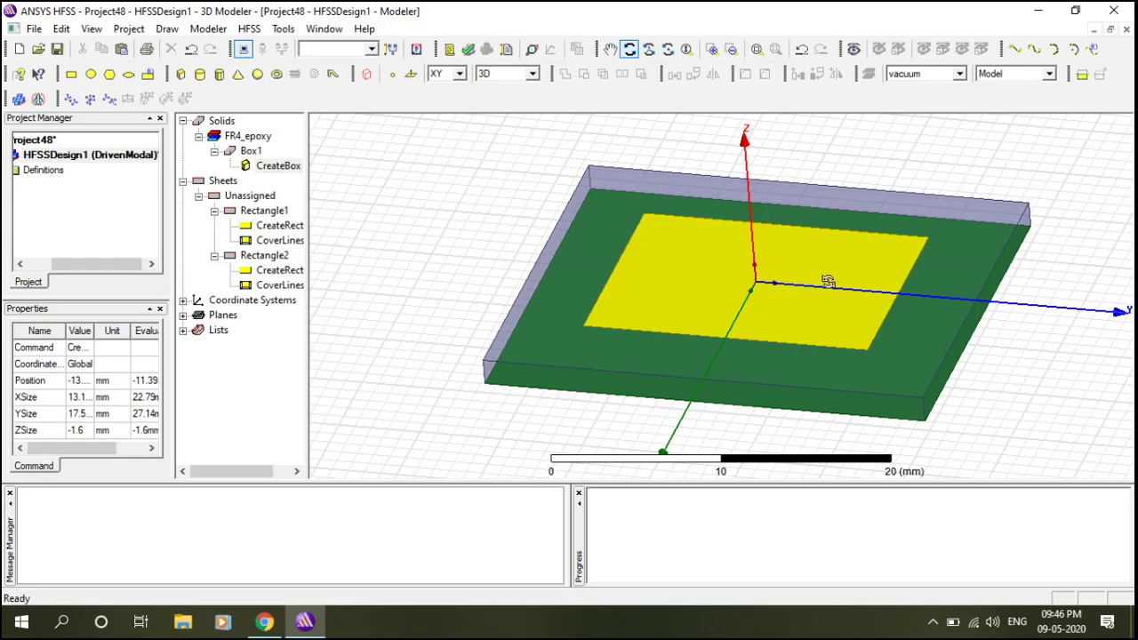
{"action": "left_click_drag", "start_coordinate": [778, 320], "coordinate": [781, 324]}
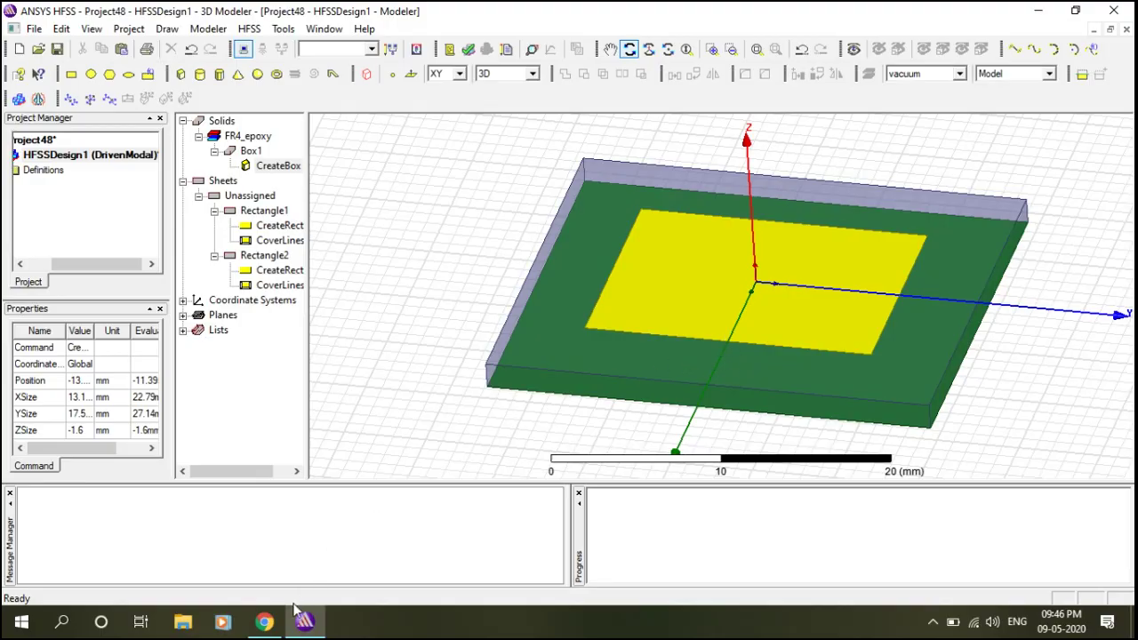
Switch to the browser and open Pasternack's Microstrip Calculator in place of the patch antenna calculator.
{"action": "left_click", "coordinate": [272, 623]}
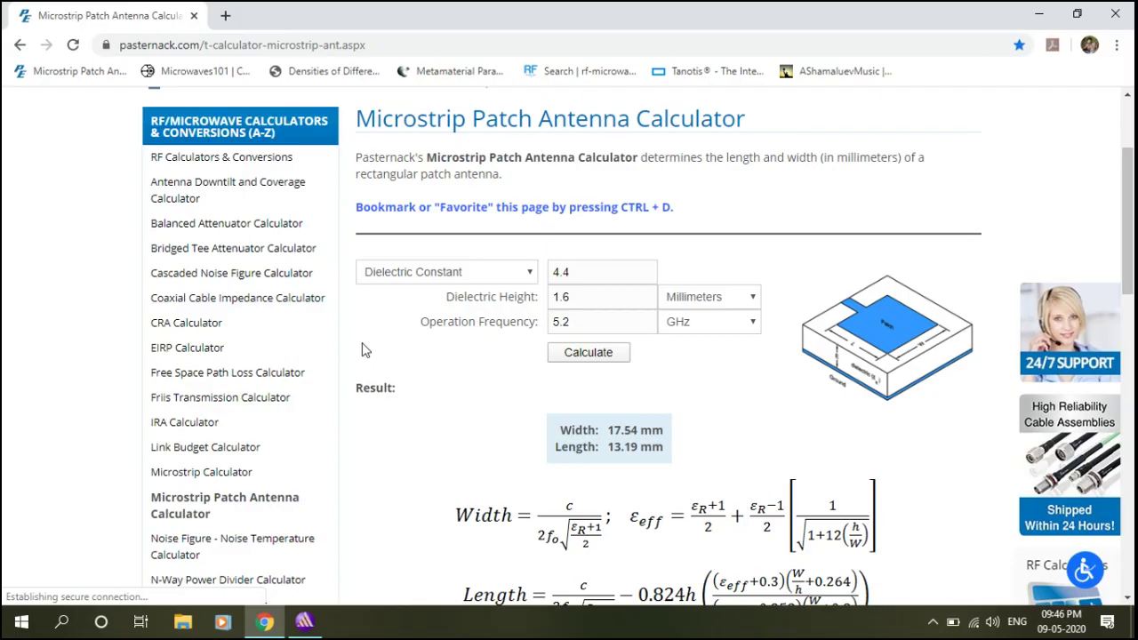
{"action": "scroll", "coordinate": [513, 380], "scroll_direction": "up", "scroll_amount": 1}
{"action": "scroll", "coordinate": [302, 457], "scroll_direction": "down", "scroll_amount": 2}
{"action": "scroll", "coordinate": [267, 458], "scroll_direction": "down", "scroll_amount": 1}
{"action": "scroll", "coordinate": [226, 427], "scroll_direction": "up", "scroll_amount": 1}
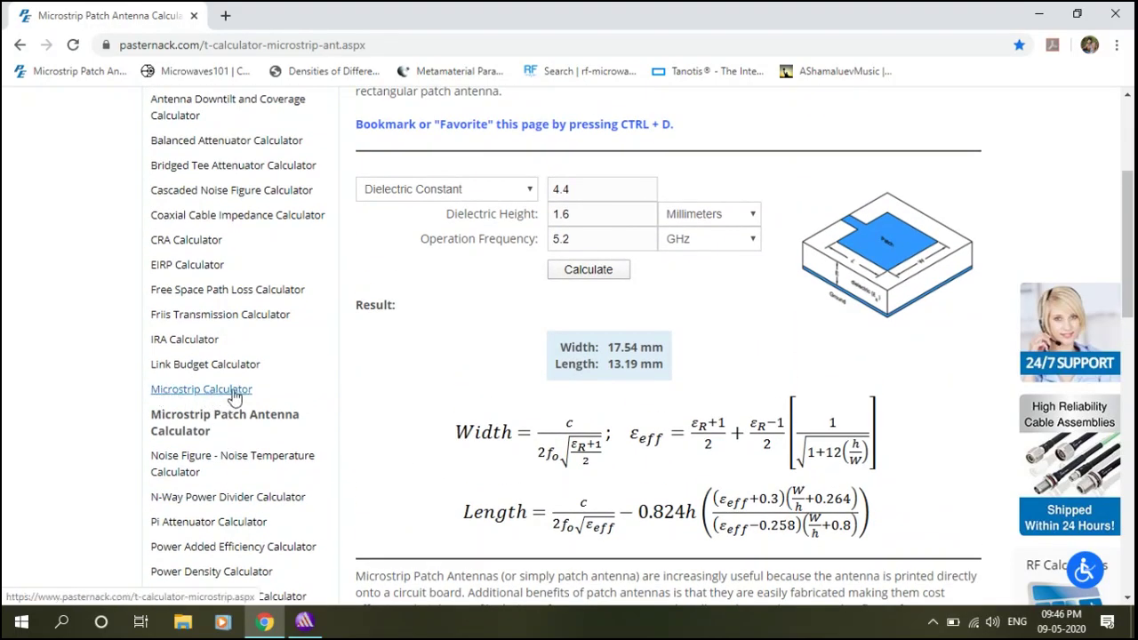
{"action": "left_click", "coordinate": [233, 394]}
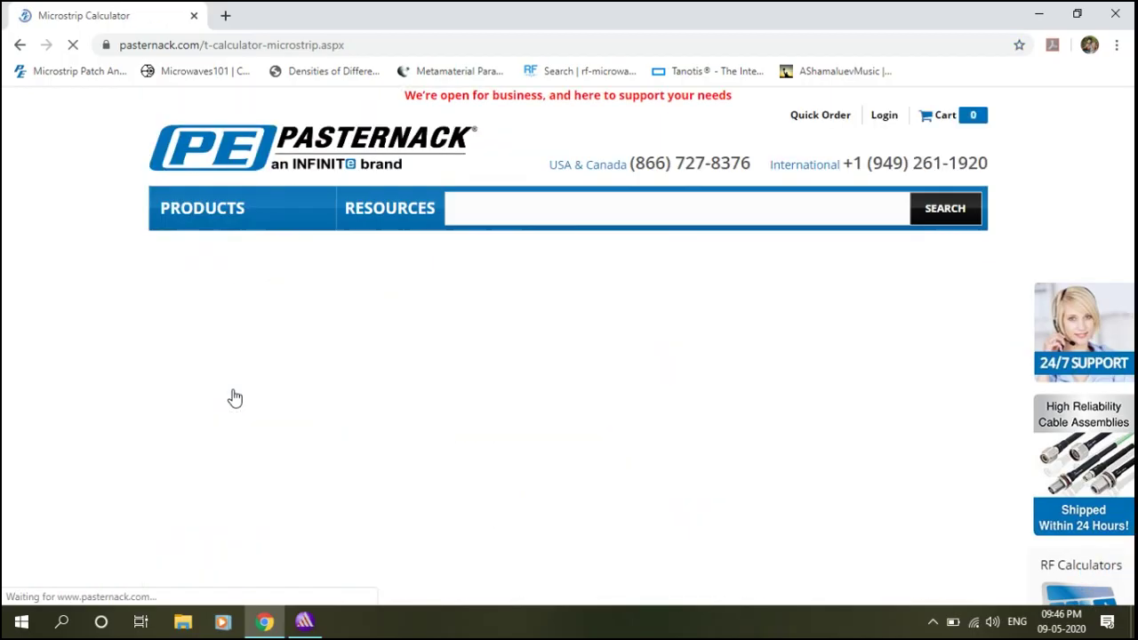
{"action": "scroll", "coordinate": [578, 356], "scroll_direction": "down", "scroll_amount": 3}
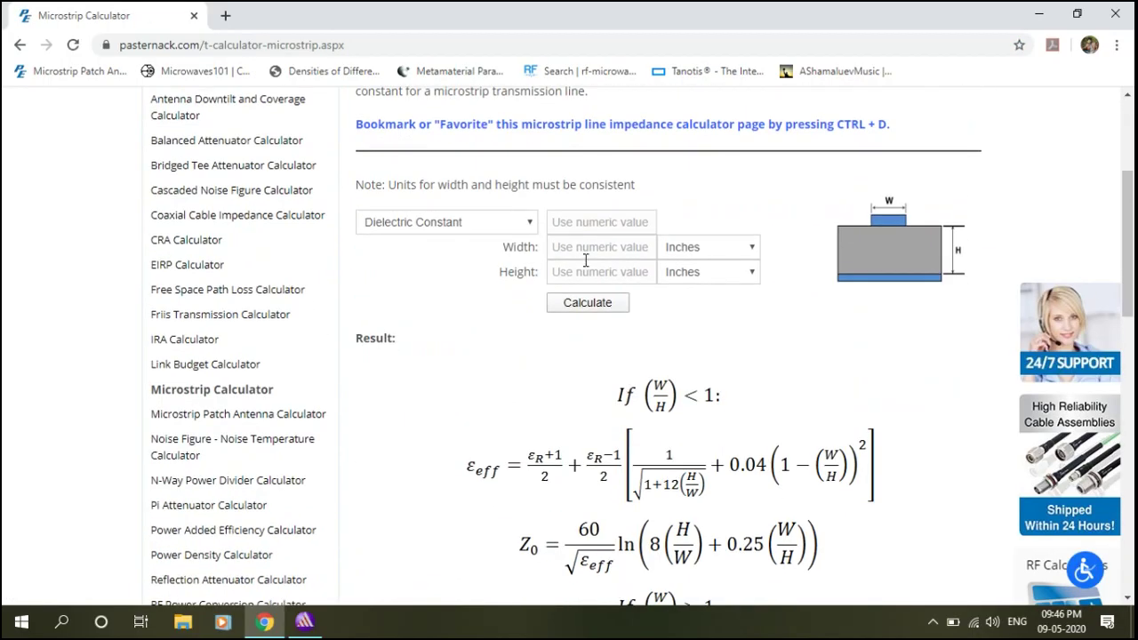
Enter a dielectric constant of 4.4 and a height of 1.6 millimeters in the microstrip calculator.
{"action": "left_click", "coordinate": [622, 229]}
{"action": "type", "text": "4.4"}
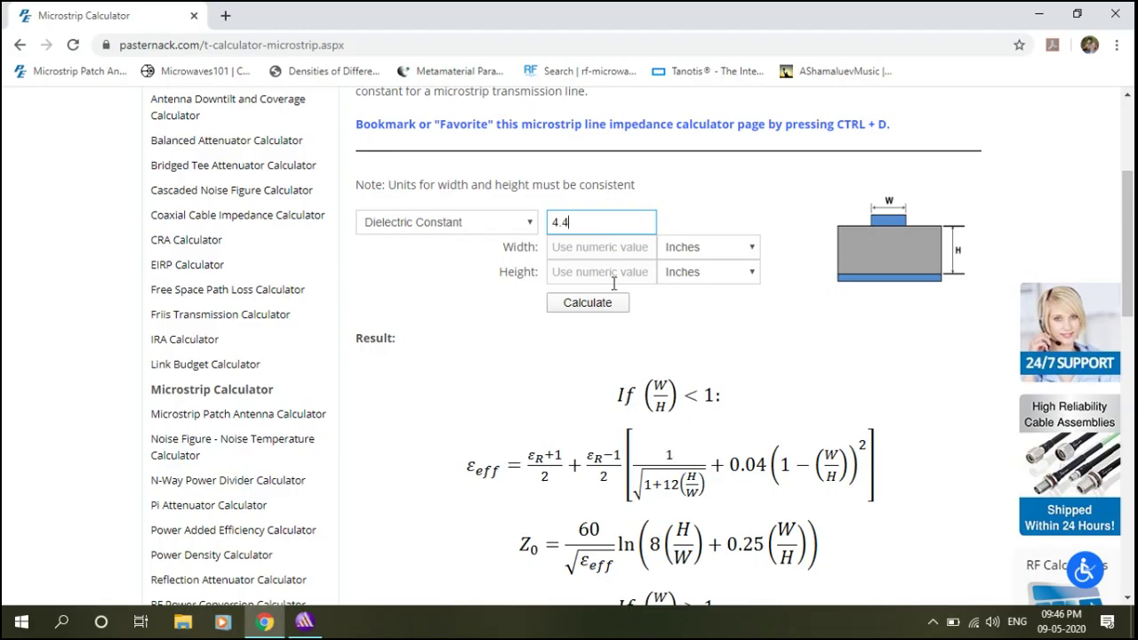
{"action": "left_click", "coordinate": [616, 274]}
{"action": "type", "text": "1"}
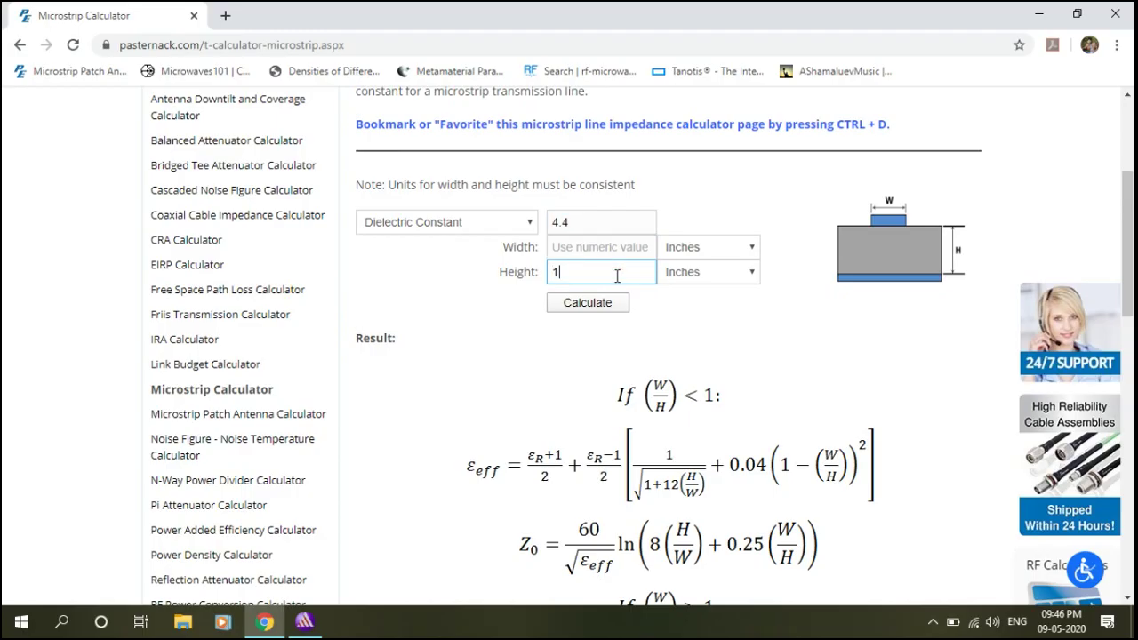
{"action": "type", "text": ".6"}
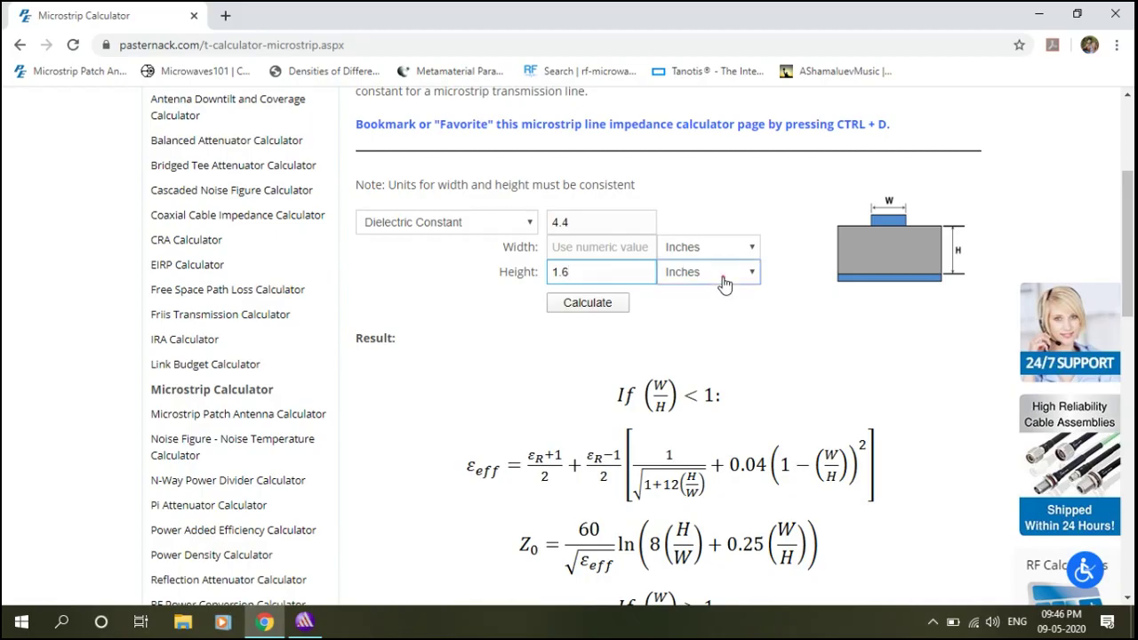
{"action": "left_click", "coordinate": [724, 275]}
{"action": "left_click", "coordinate": [707, 336]}
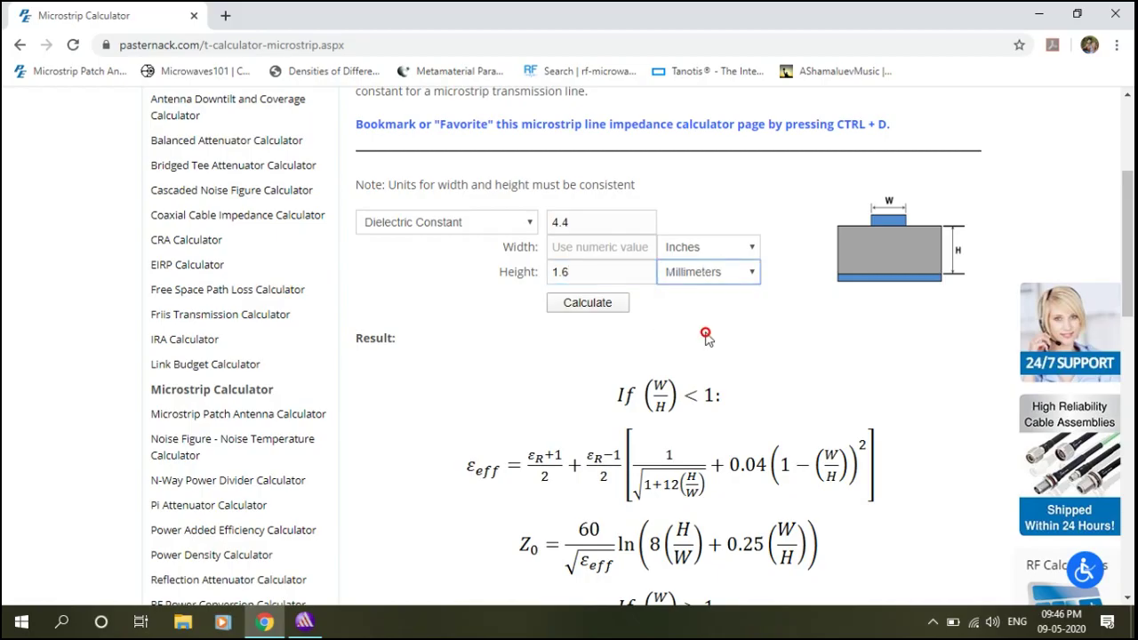
Set the microstrip width to 3 millimeters and calculate the line impedance.
{"action": "left_click", "coordinate": [604, 252]}
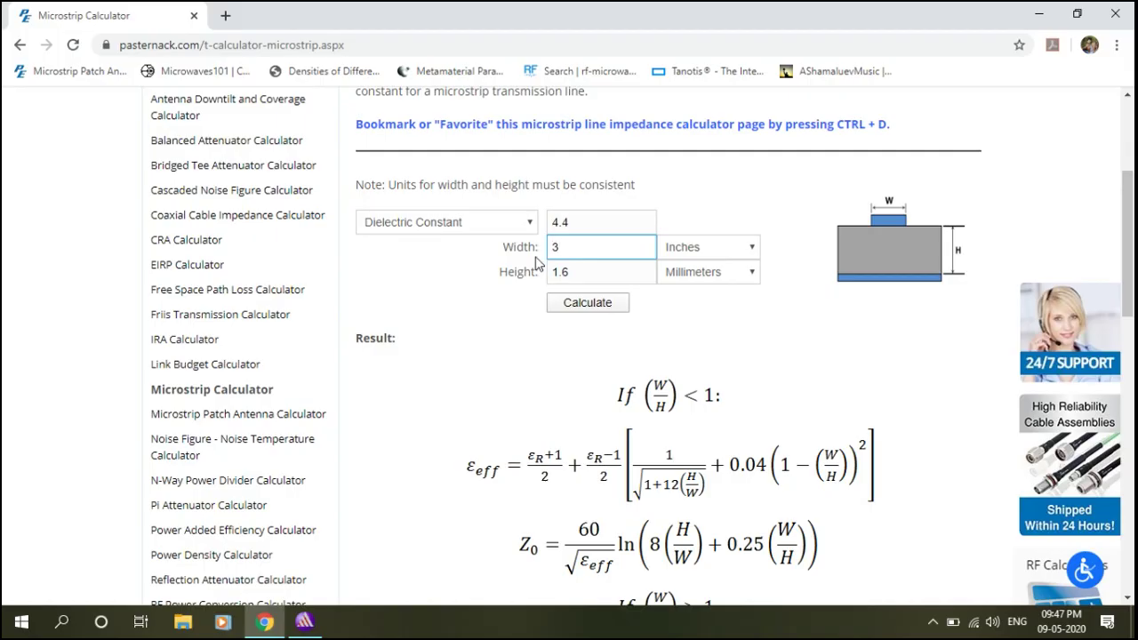
{"action": "left_click", "coordinate": [738, 253]}
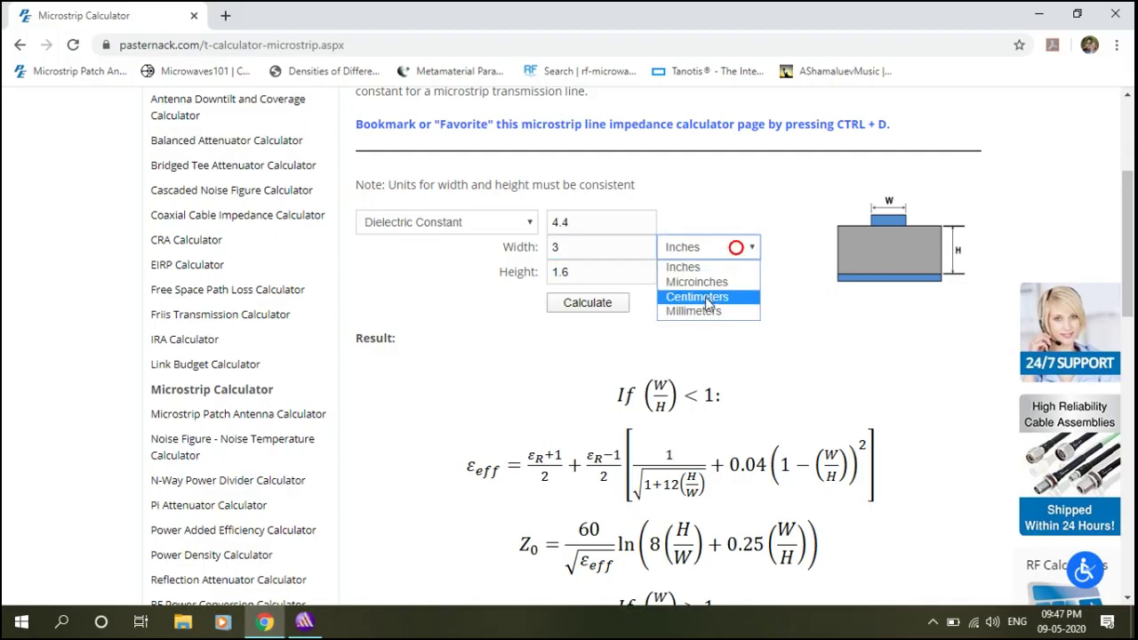
{"action": "left_click", "coordinate": [705, 307]}
{"action": "left_click", "coordinate": [619, 304]}
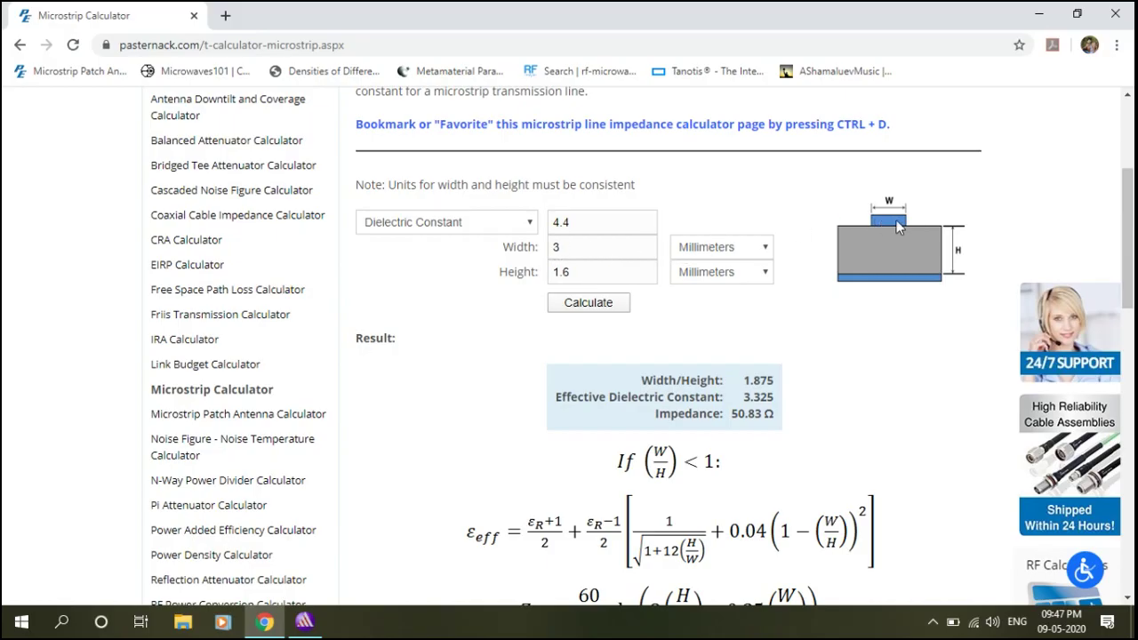
Switch to ANSYS HFSS and draw a feed-line rectangle about 8 by 3 mm outward from the patch's front edge in the XY plane.
{"action": "left_click", "coordinate": [304, 621]}
{"action": "left_click_drag", "start_coordinate": [862, 320], "coordinate": [874, 320]}
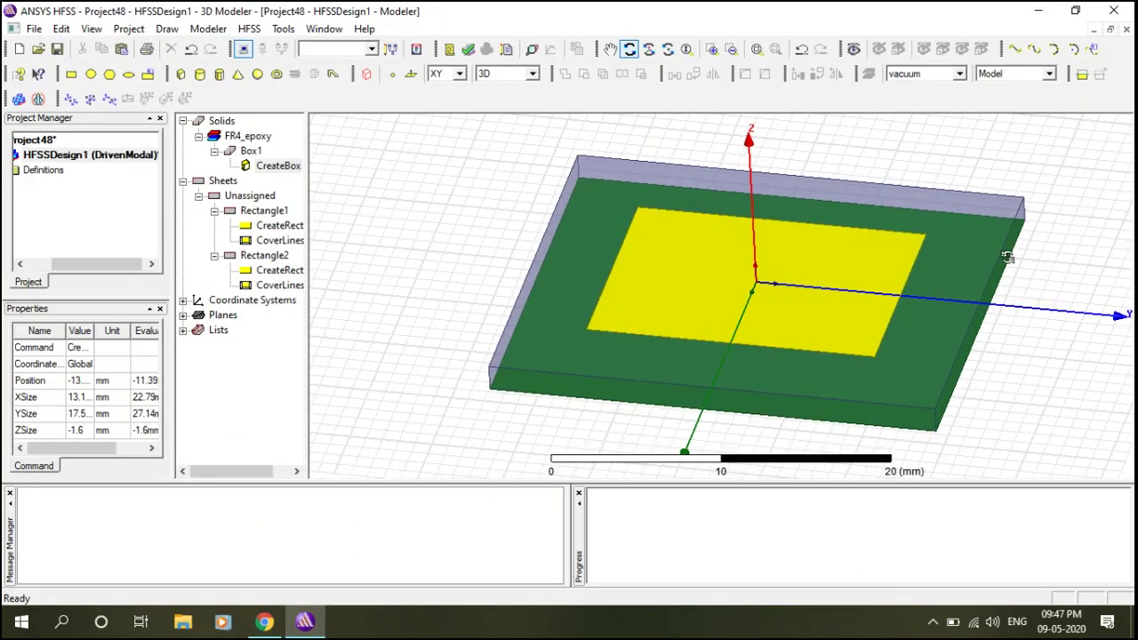
{"action": "left_click", "coordinate": [71, 75]}
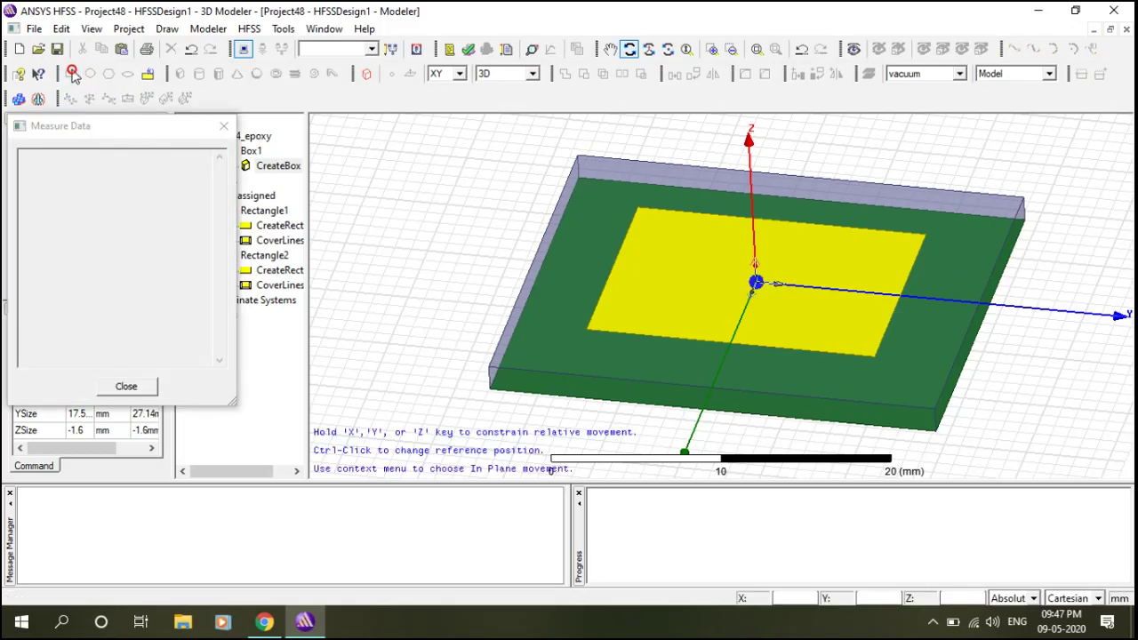
{"action": "left_click", "coordinate": [711, 341]}
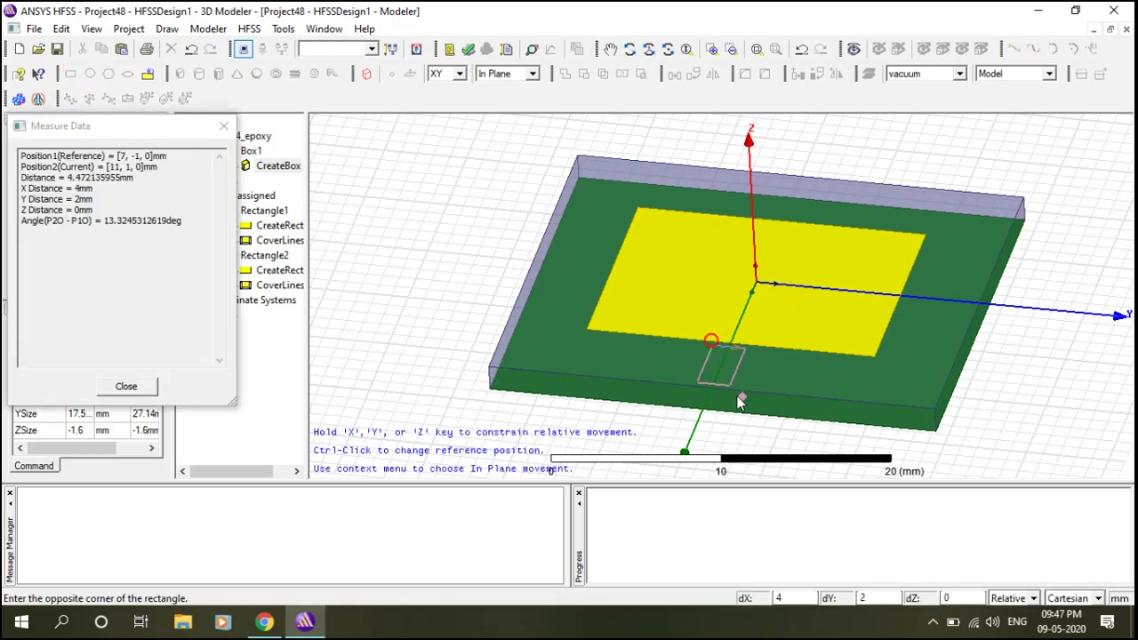
{"action": "left_click", "coordinate": [738, 425]}
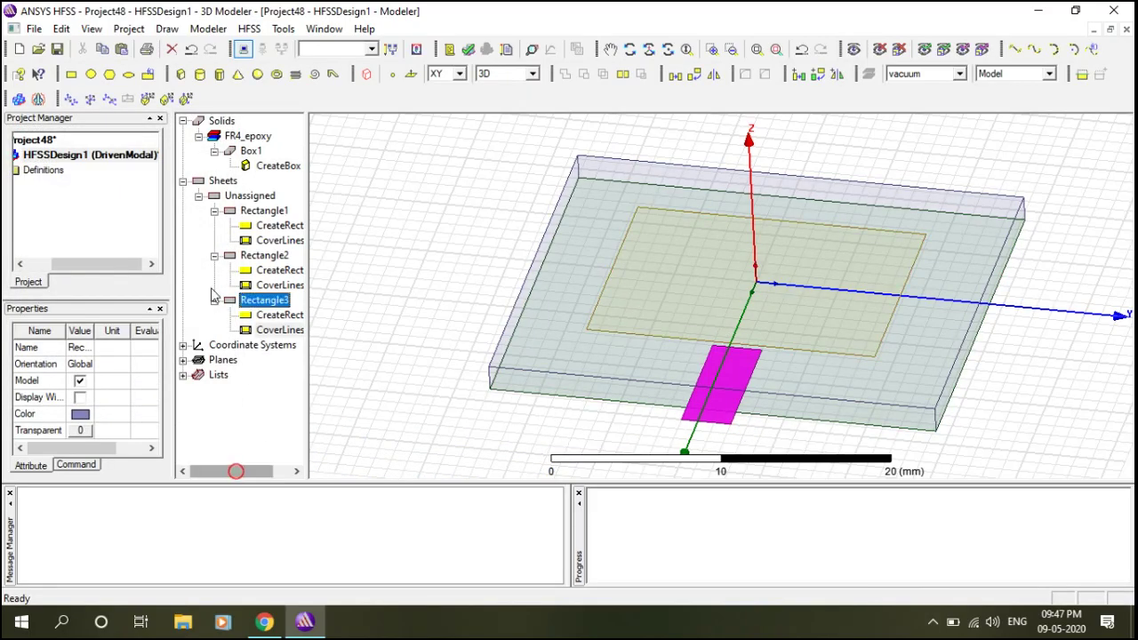
Set the feed-line rectangle's color to yellow.
{"action": "double_click", "coordinate": [258, 300]}
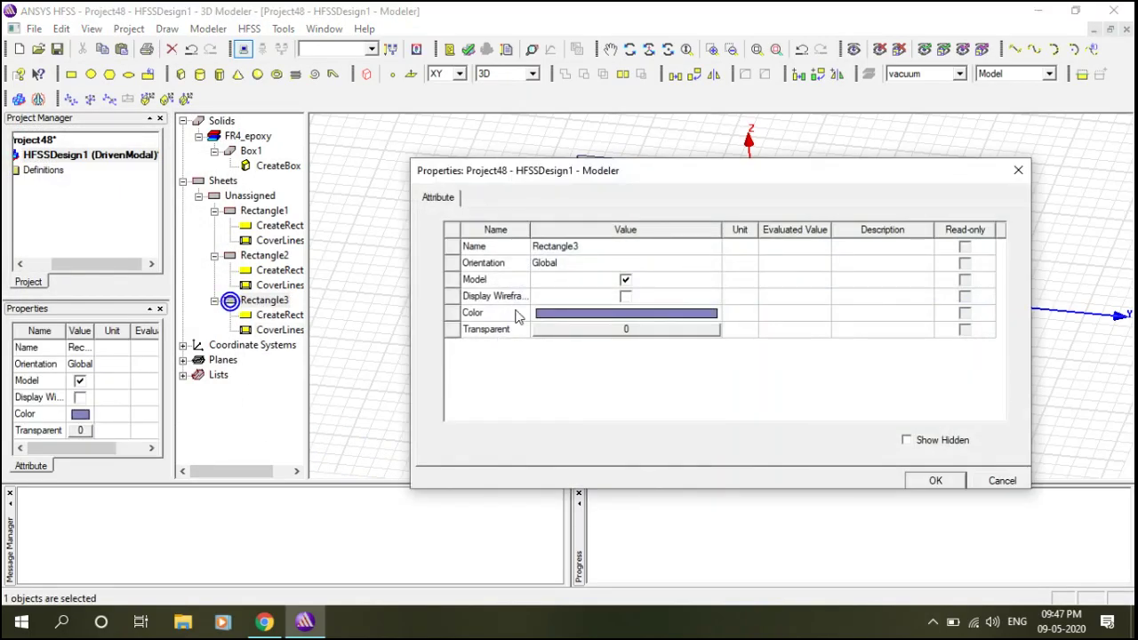
{"action": "left_click", "coordinate": [595, 322]}
{"action": "left_click", "coordinate": [573, 258]}
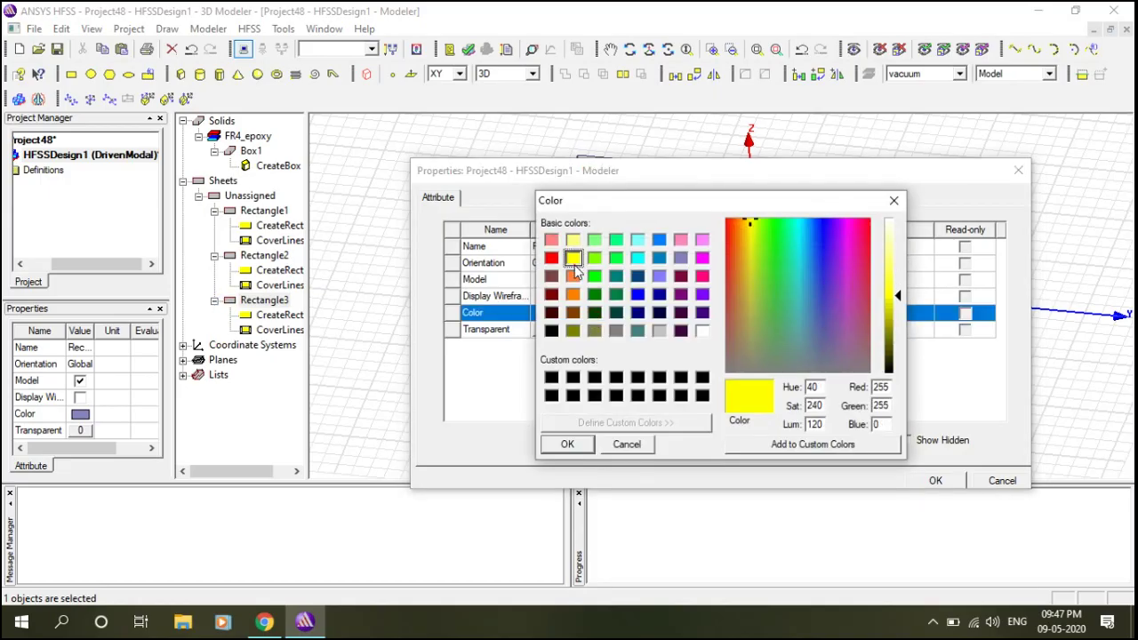
{"action": "left_click", "coordinate": [568, 445]}
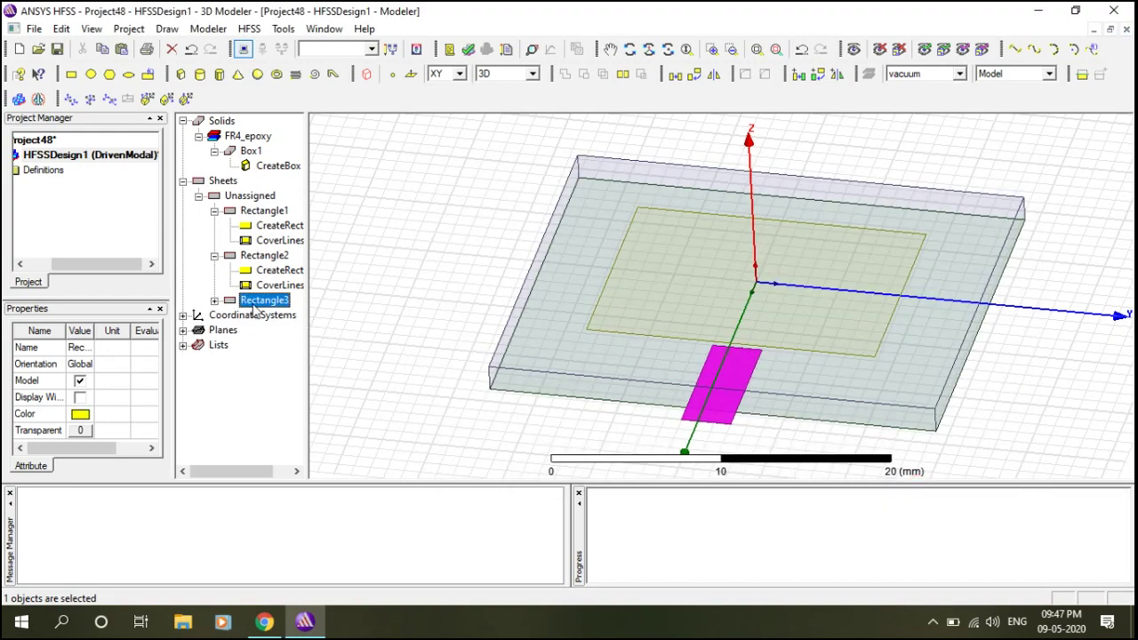
Set the feed-line rectangle's position to 13.19/2, -3/2, 0 mm.
{"action": "left_click", "coordinate": [214, 300]}
{"action": "double_click", "coordinate": [267, 315]}
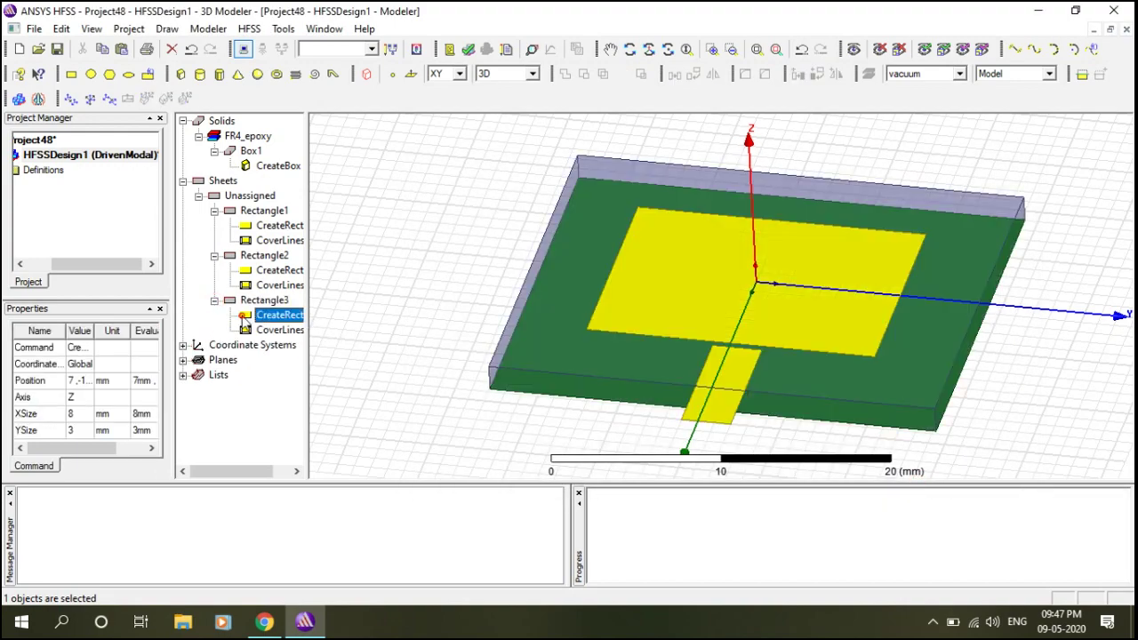
{"action": "left_click_drag", "start_coordinate": [676, 174], "coordinate": [482, 474]}
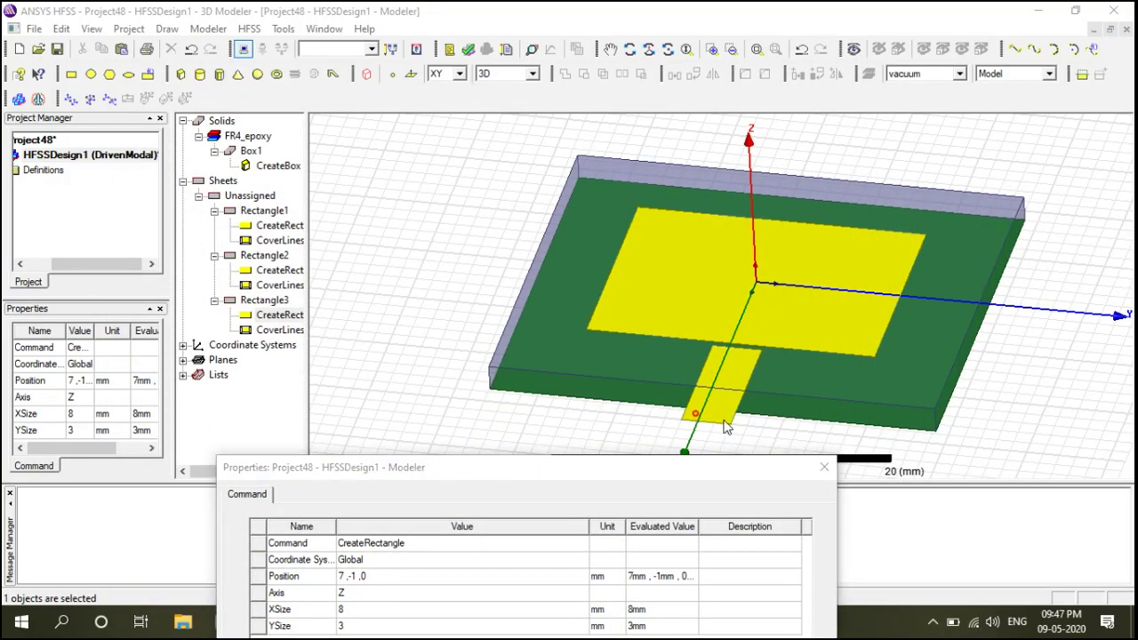
{"action": "left_click_drag", "start_coordinate": [605, 472], "coordinate": [624, 116]}
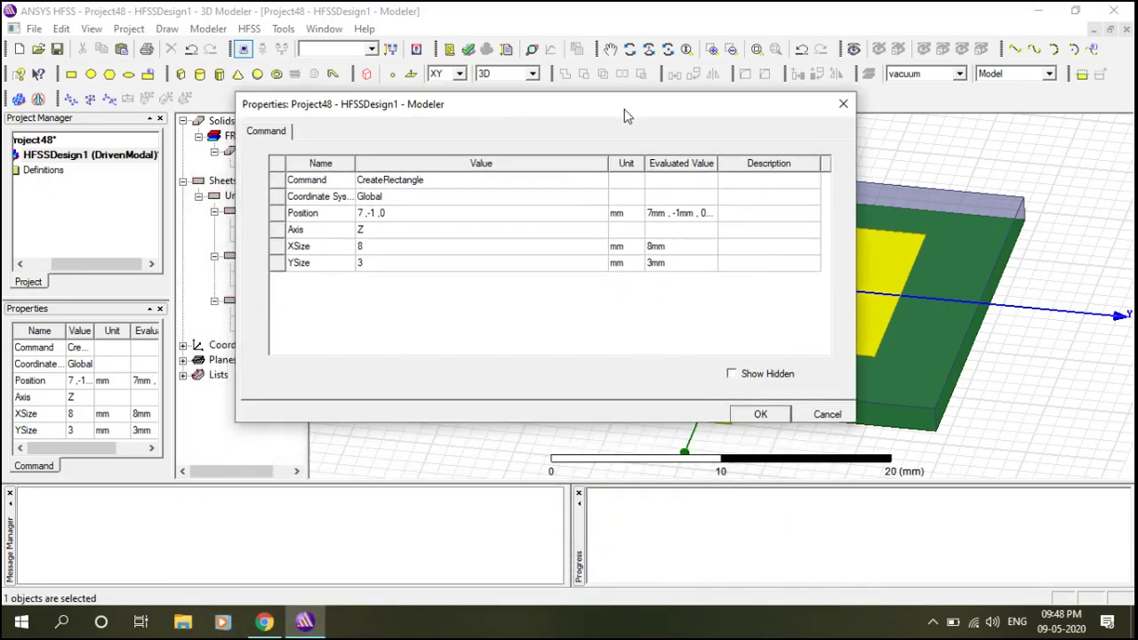
{"action": "left_click", "coordinate": [369, 214]}
{"action": "left_click", "coordinate": [365, 213]}
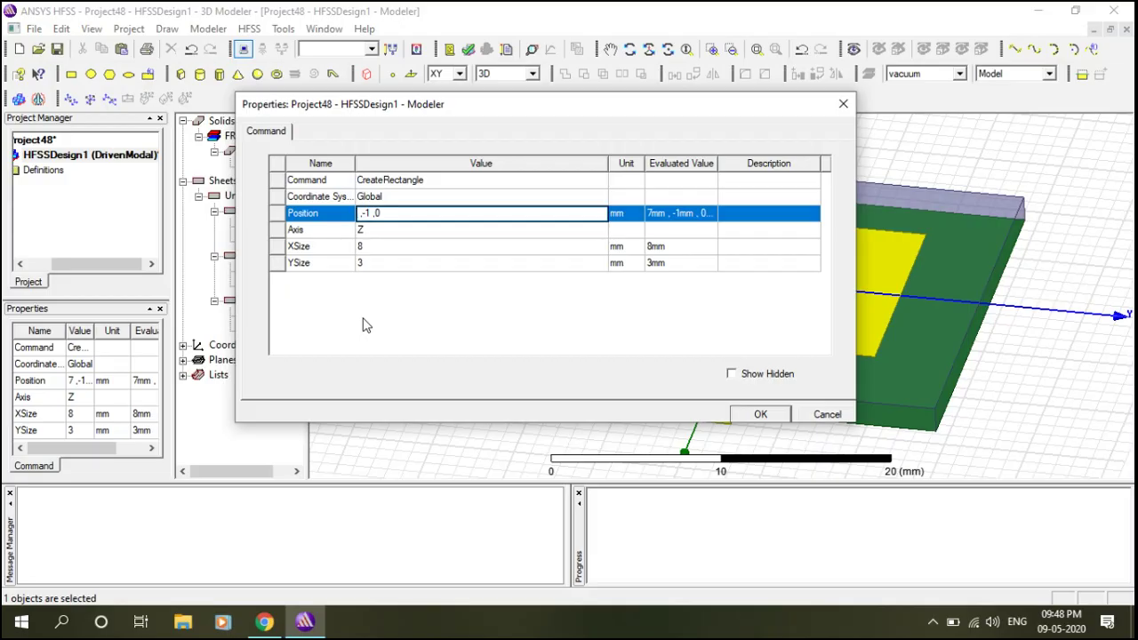
{"action": "type", "text": "13.19/2"}
Set the feed-line rectangle's XSize to 3*1.6 mm and YSize to 3 mm.
{"action": "left_click", "coordinate": [381, 246]}
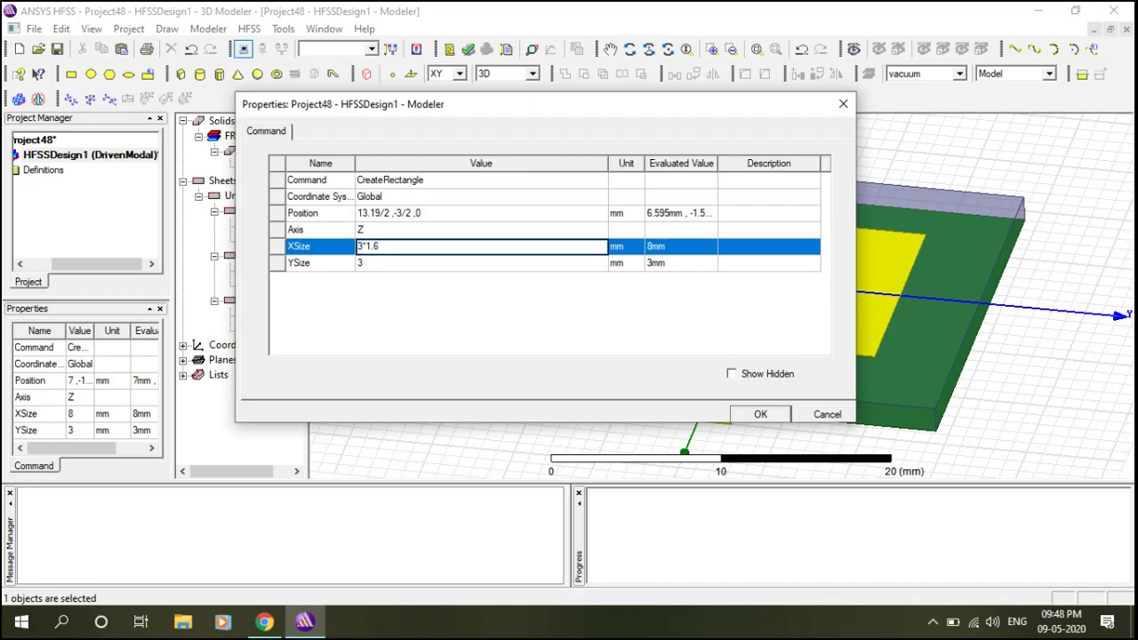
{"action": "left_click", "coordinate": [369, 263]}
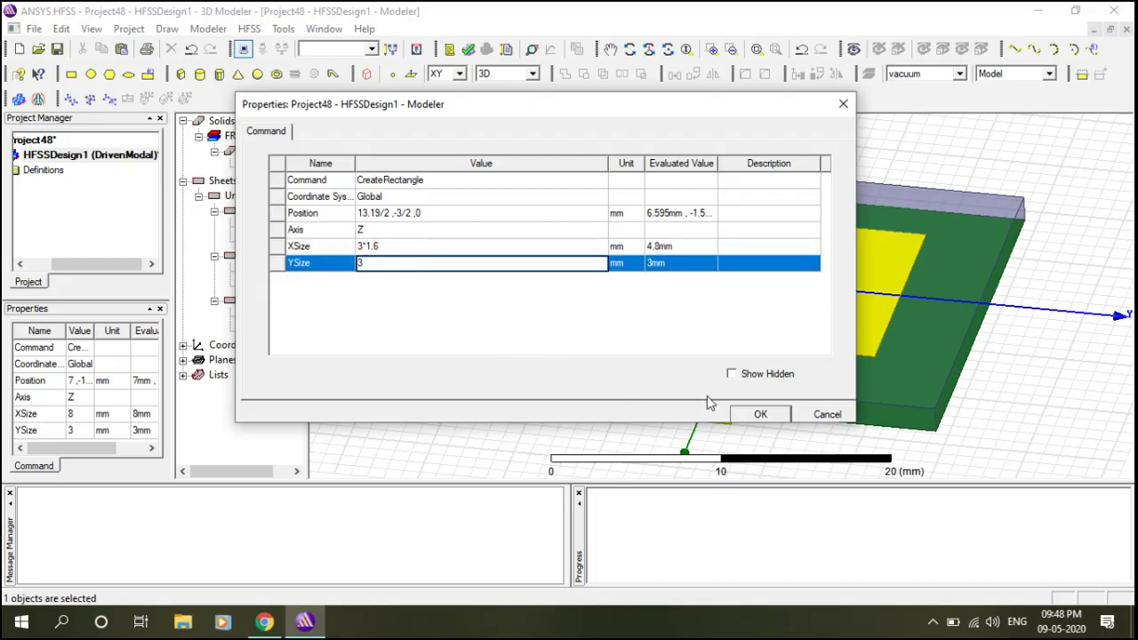
{"action": "left_click", "coordinate": [779, 414]}
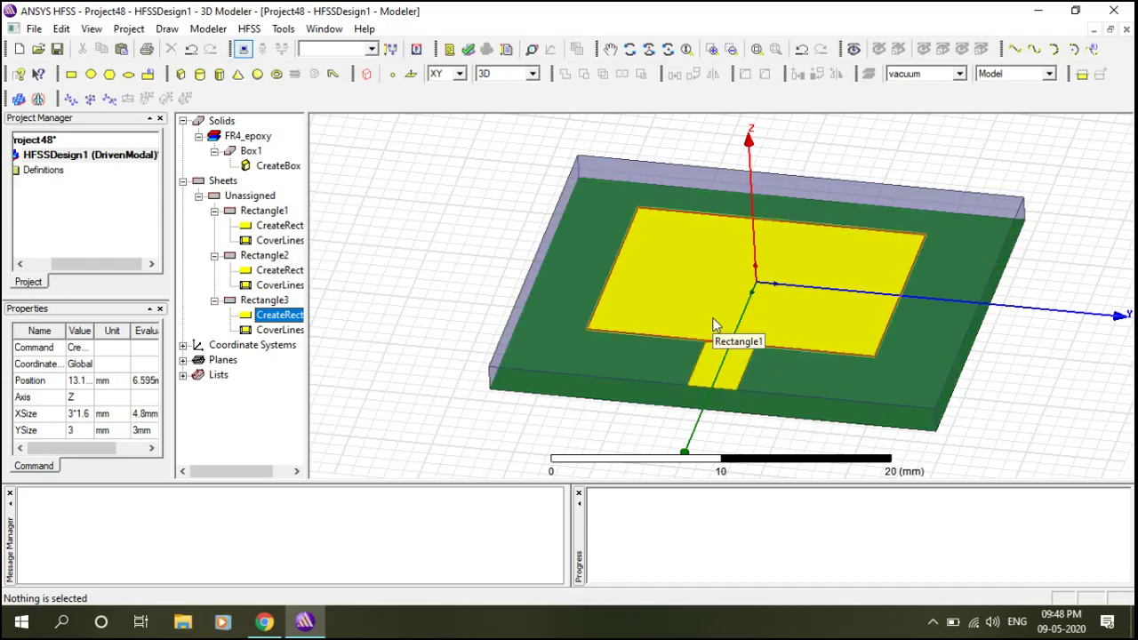
Unite the patch rectangle and the feed-line rectangle into one sheet.
{"action": "left_click", "coordinate": [802, 351]}
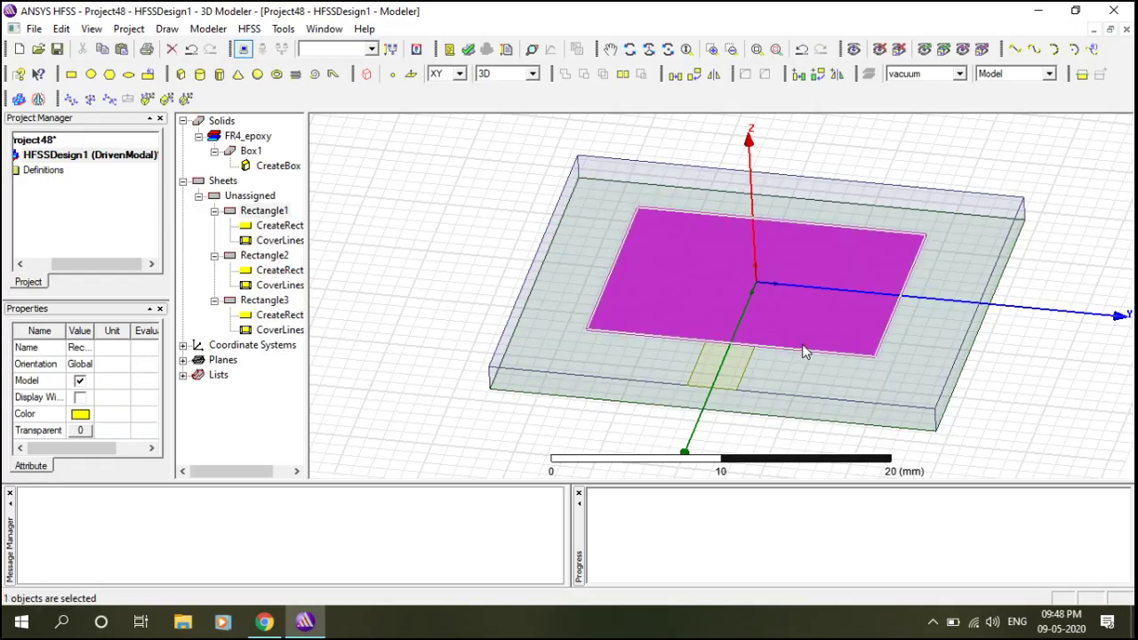
{"action": "left_click", "coordinate": [748, 372], "text": "ctrl"}
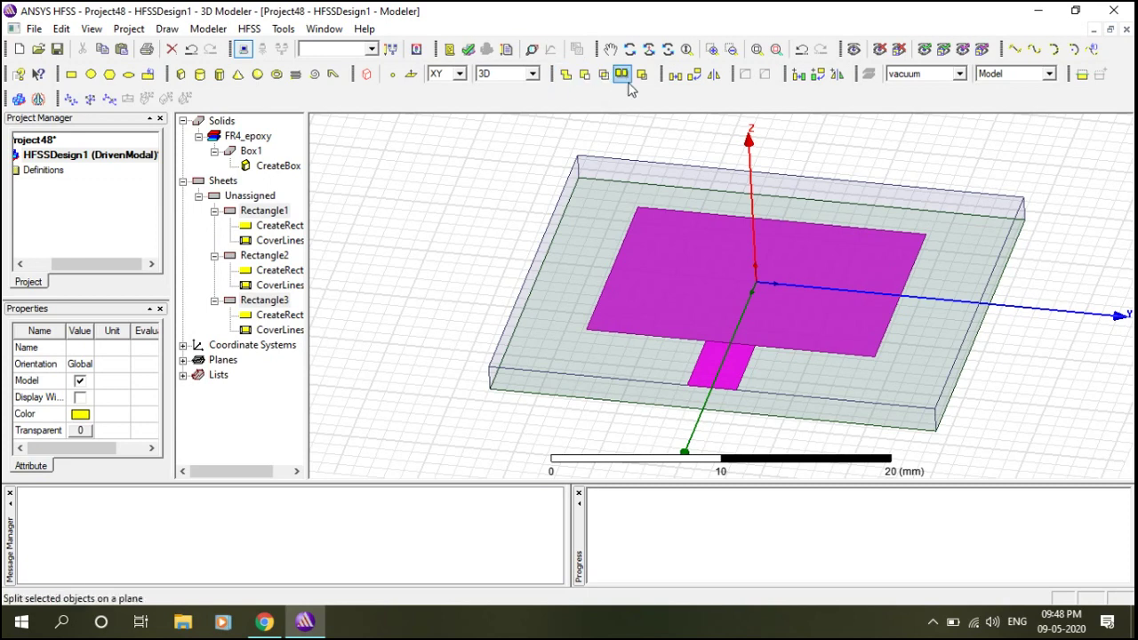
{"action": "left_click", "coordinate": [564, 74]}
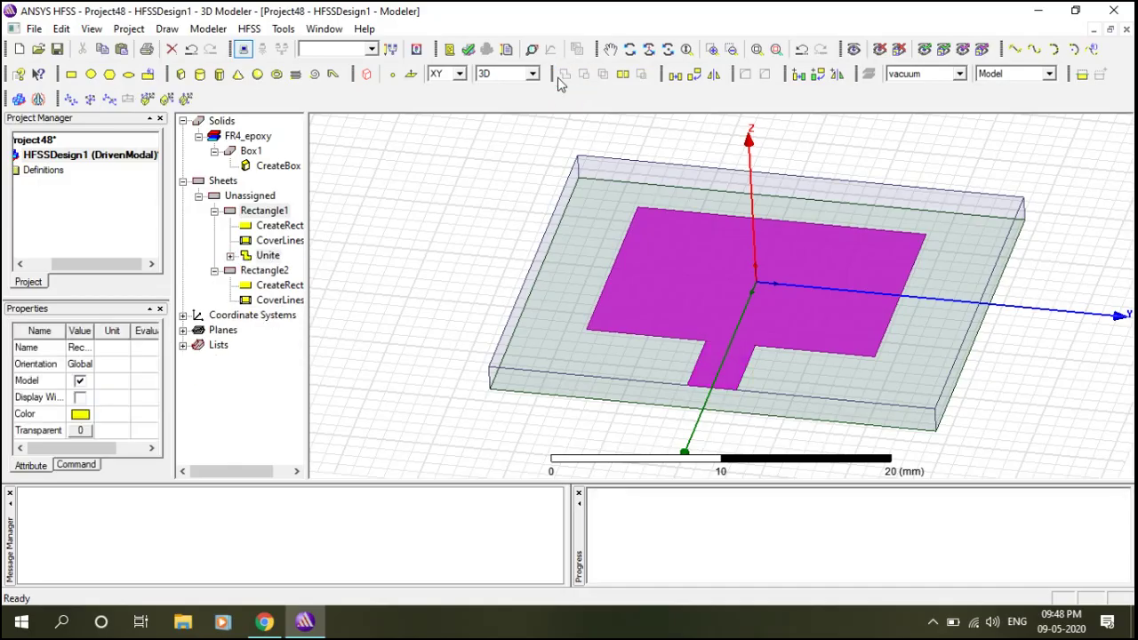
{"action": "left_click", "coordinate": [796, 360]}
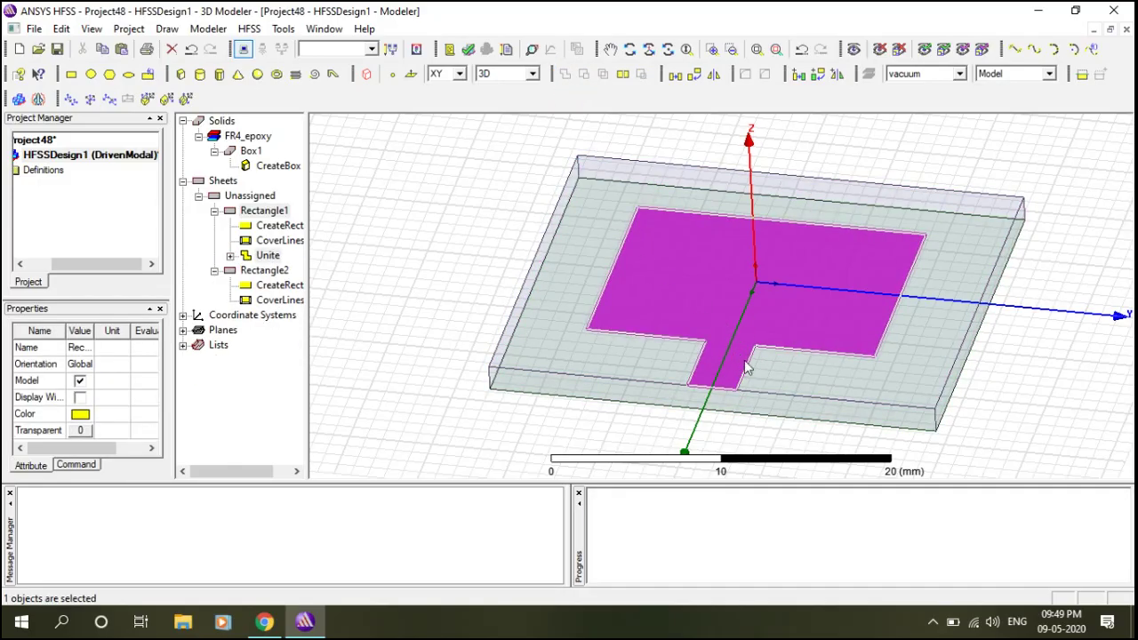
{"action": "left_click", "coordinate": [1072, 367]}
Draw a port rectangle in the YZ plane, about 3.5 mm by 2 mm, downward from the corner of the feed line's outer end.
{"action": "left_click", "coordinate": [630, 49]}
{"action": "mouse_move", "coordinate": [742, 260]}
{"action": "left_mouse_down"}
{"action": "mouse_move", "coordinate": [713, 243]}
{"action": "mouse_move", "coordinate": [744, 262]}
{"action": "mouse_move", "coordinate": [752, 234]}
{"action": "mouse_move", "coordinate": [742, 257]}
{"action": "mouse_move", "coordinate": [753, 270]}
{"action": "mouse_move", "coordinate": [761, 253]}
{"action": "left_mouse_up"}
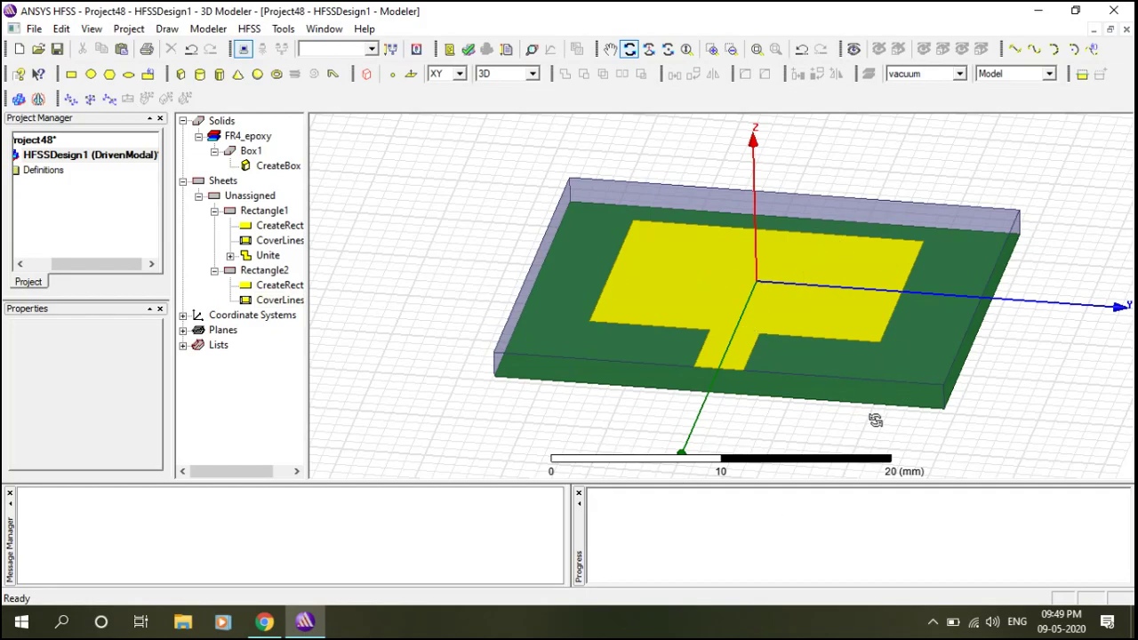
{"action": "mouse_move", "coordinate": [824, 390]}
{"action": "left_mouse_down"}
{"action": "mouse_move", "coordinate": [831, 362]}
{"action": "mouse_move", "coordinate": [826, 382]}
{"action": "left_mouse_up"}
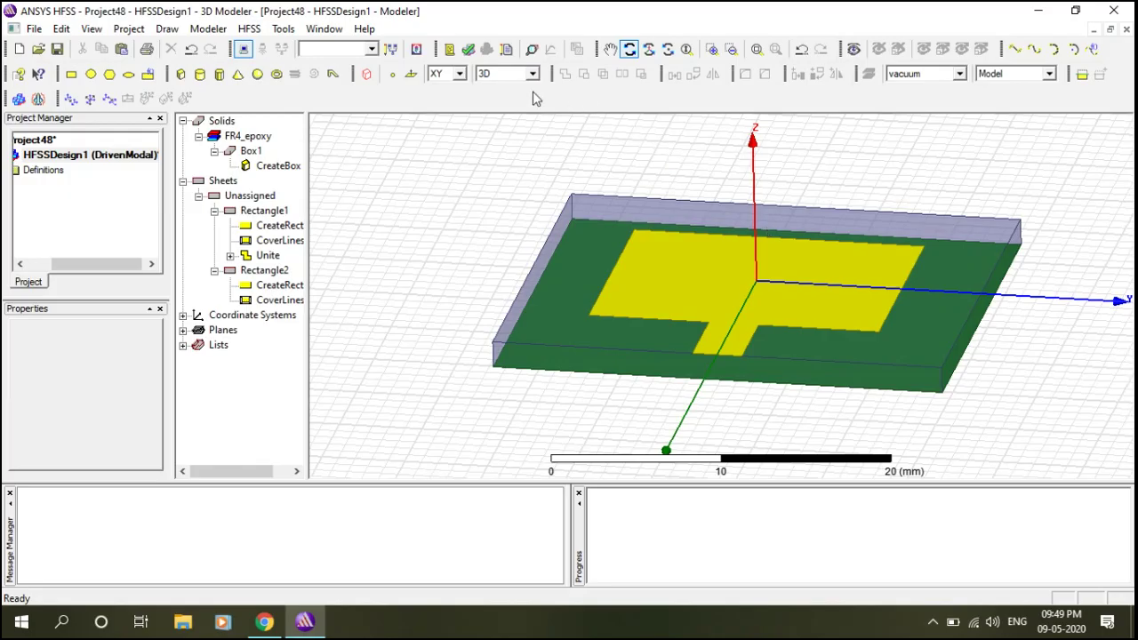
{"action": "left_click", "coordinate": [460, 75]}
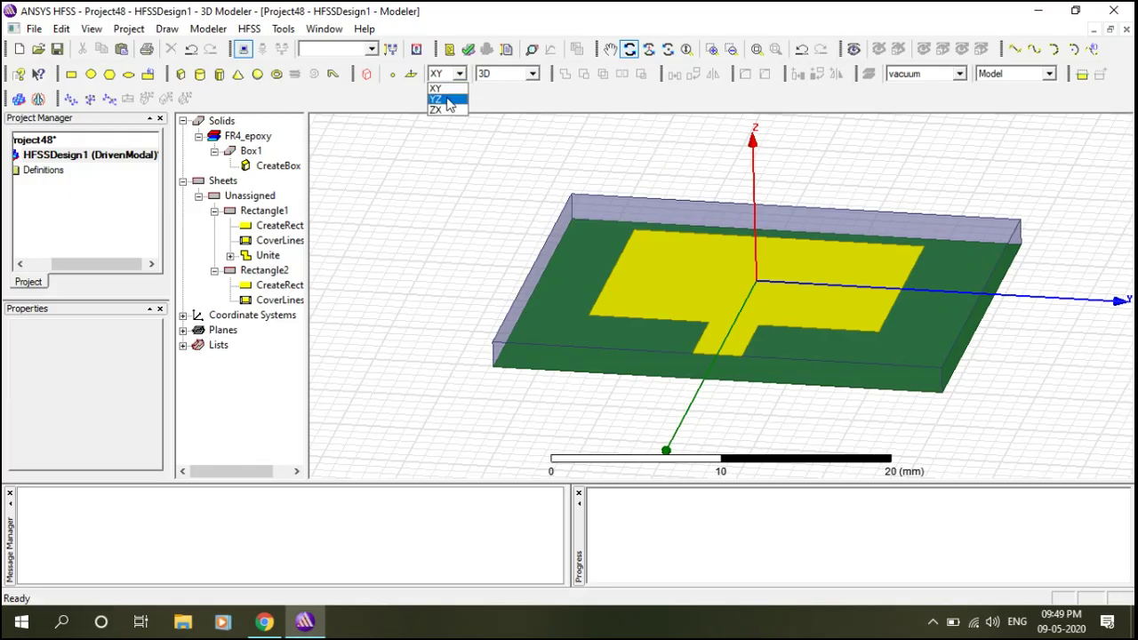
{"action": "left_click", "coordinate": [447, 101]}
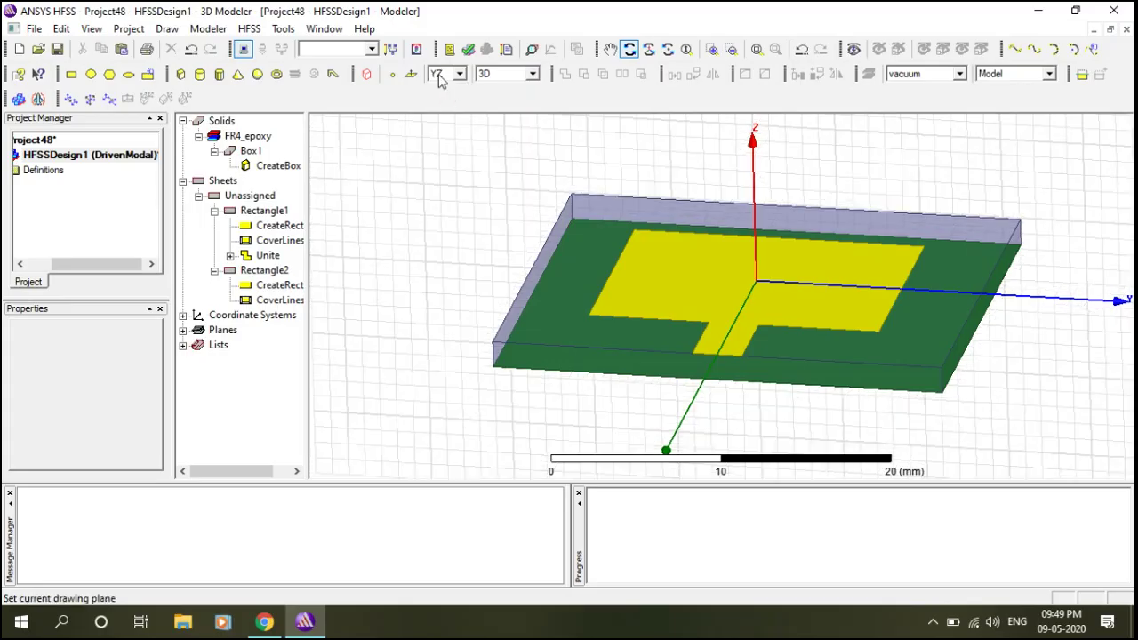
{"action": "left_click", "coordinate": [71, 74]}
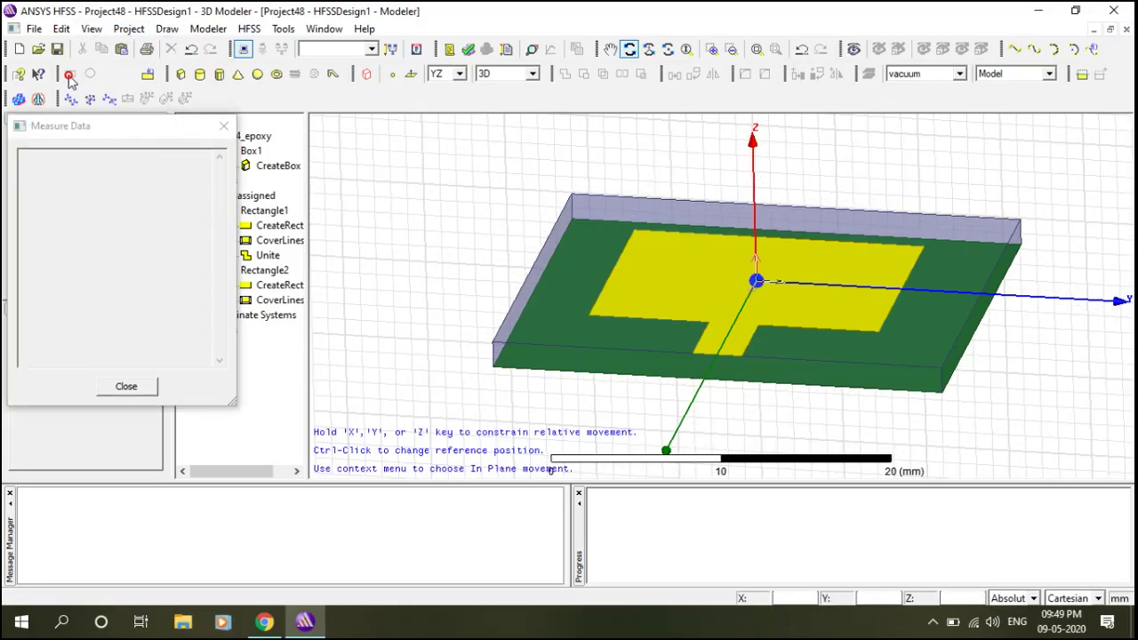
{"action": "left_click", "coordinate": [693, 356]}
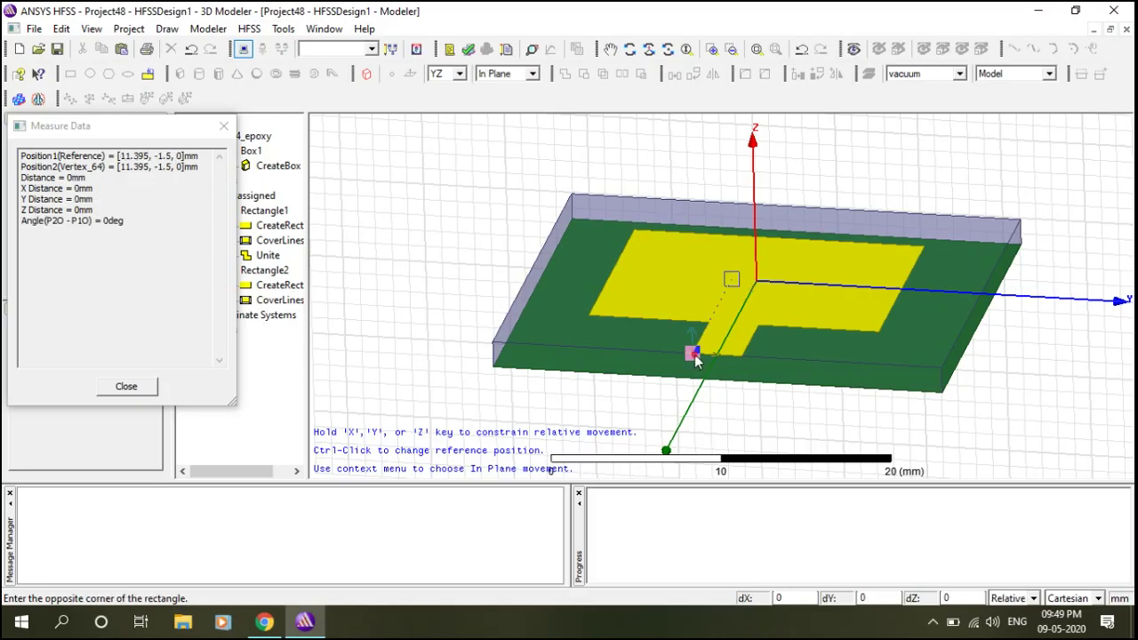
{"action": "left_click", "coordinate": [744, 388]}
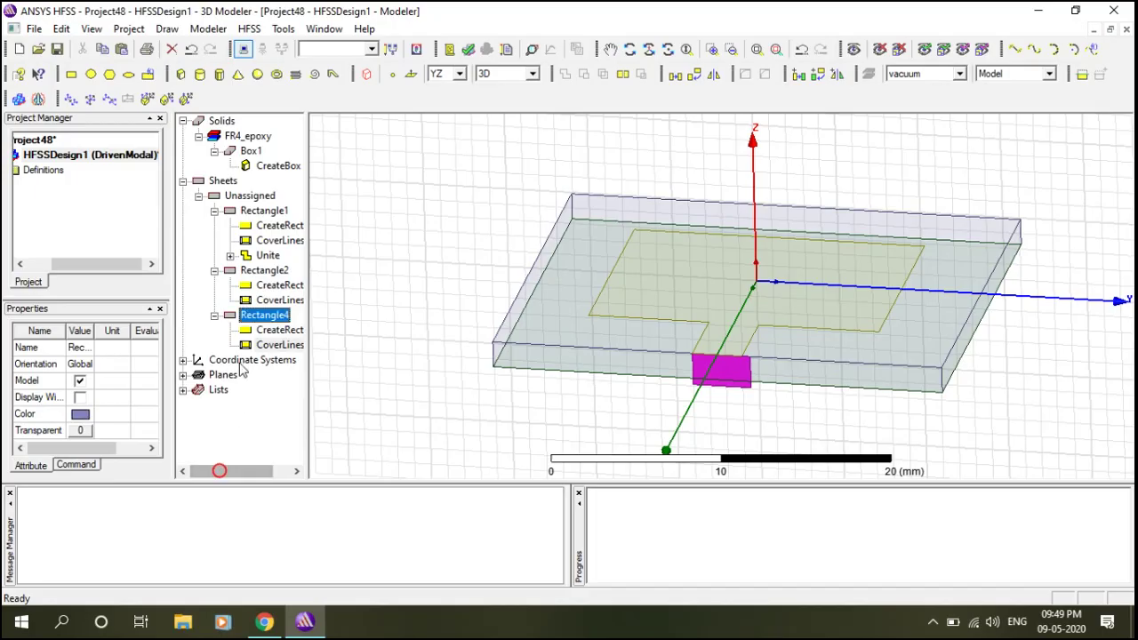
Set the port rectangle's color to red.
{"action": "double_click", "coordinate": [231, 316]}
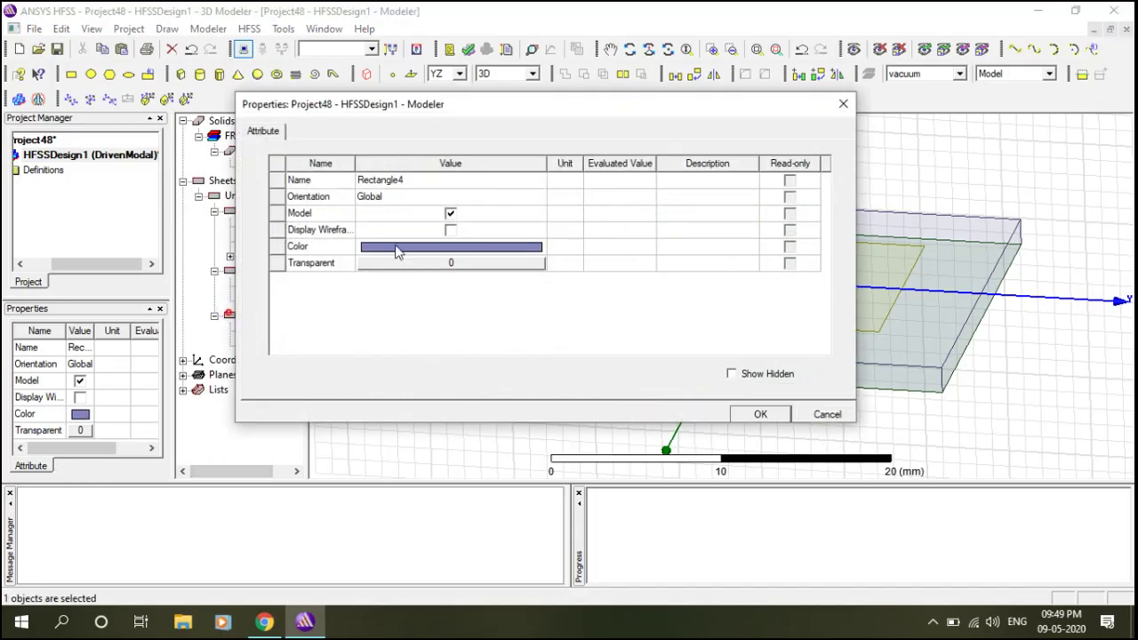
{"action": "left_click", "coordinate": [391, 247]}
{"action": "left_click", "coordinate": [378, 193]}
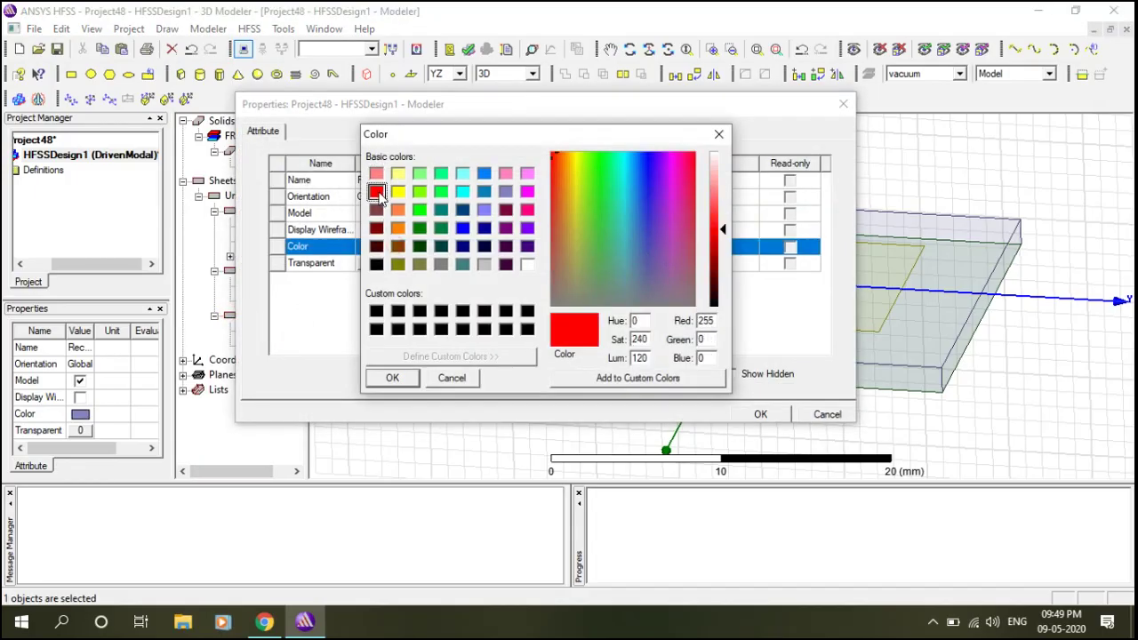
{"action": "left_click", "coordinate": [392, 378]}
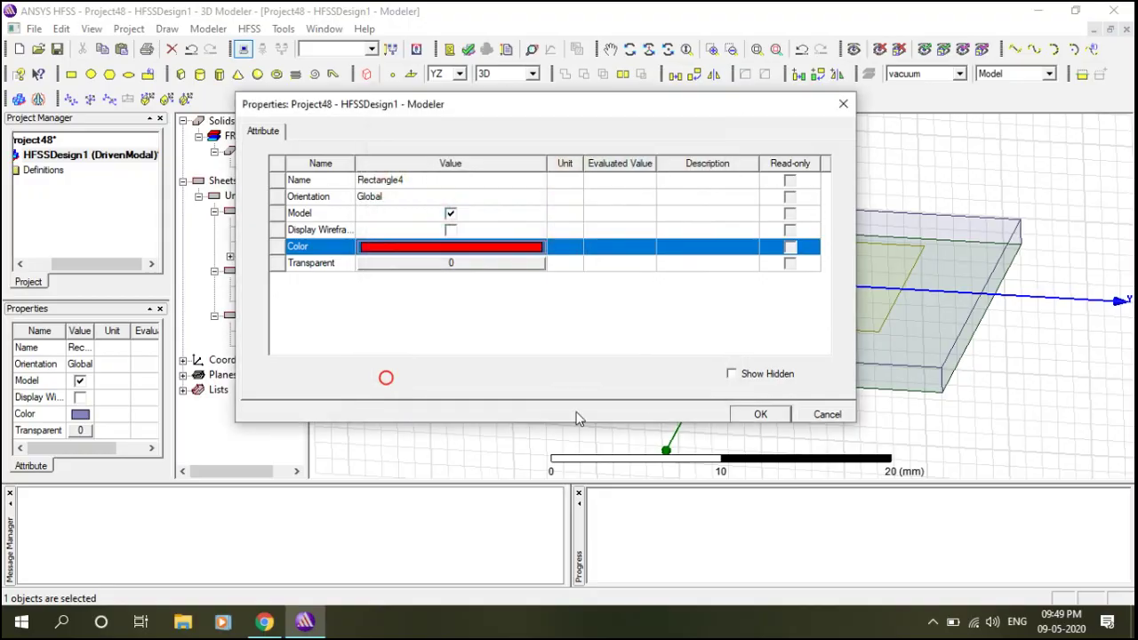
{"action": "left_click", "coordinate": [762, 415]}
Set the port rectangle's position to 13.19/2, -1.5, 0 mm.
{"action": "left_click", "coordinate": [214, 316]}
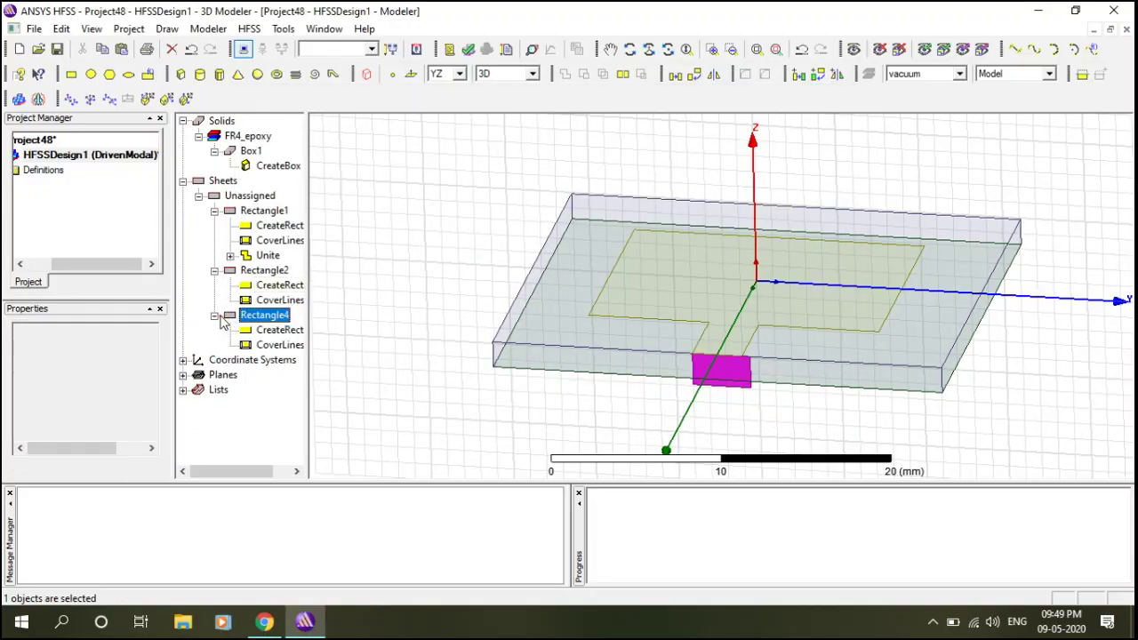
{"action": "double_click", "coordinate": [245, 331]}
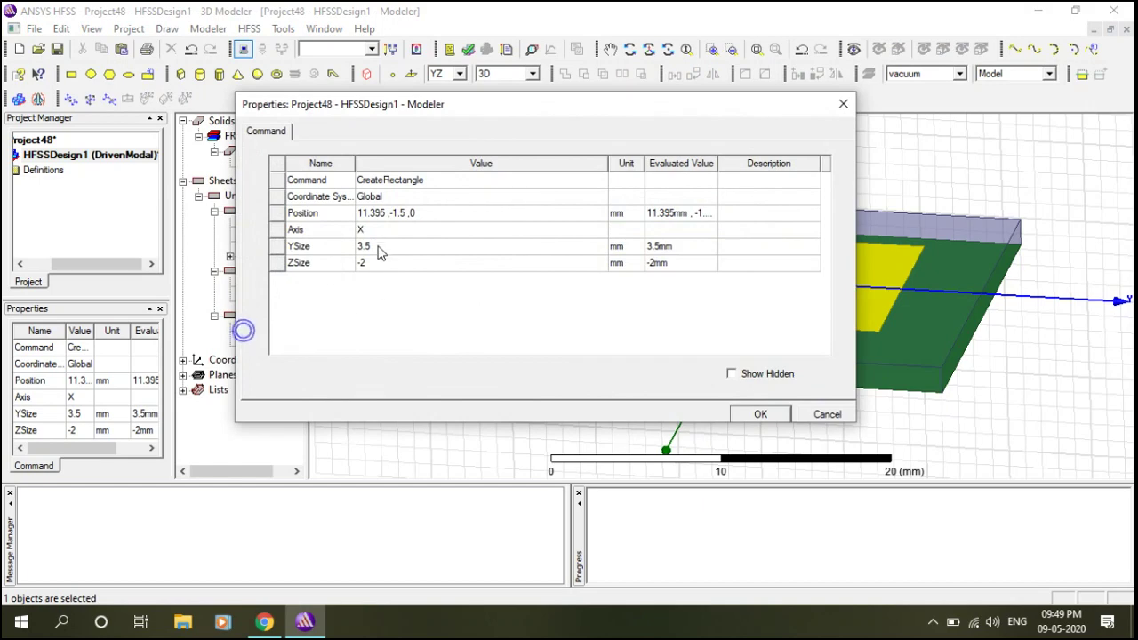
{"action": "left_click", "coordinate": [384, 213]}
{"action": "left_click", "coordinate": [384, 213]}
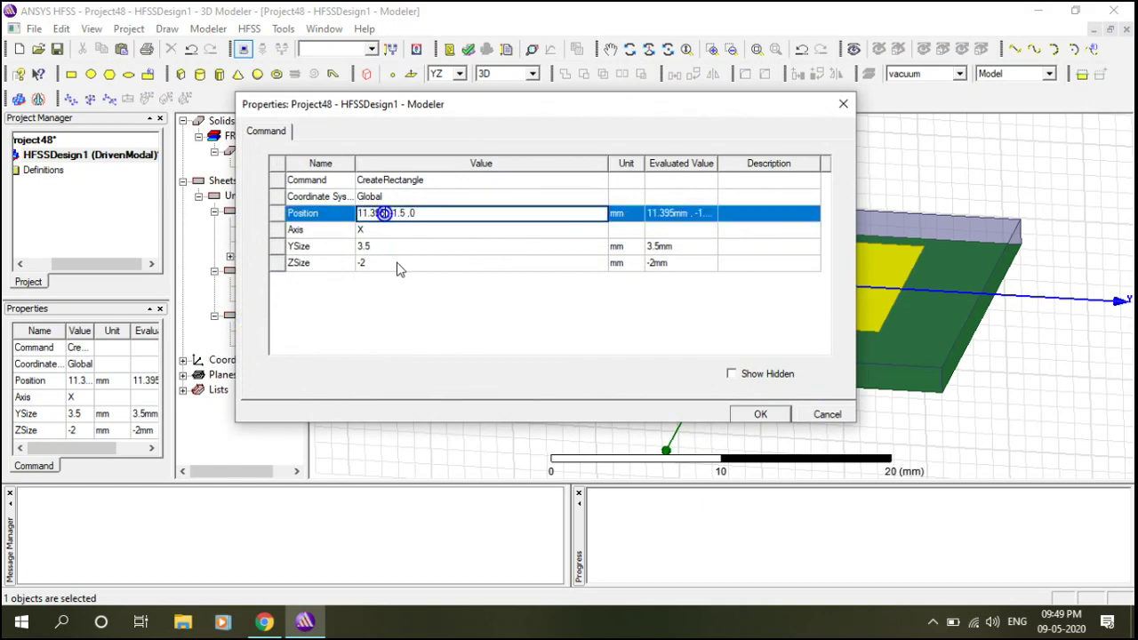
{"action": "key", "text": "BackSpace"}
{"action": "key", "text": "BackSpace"}
{"action": "key", "text": "BackSpace"}
{"action": "key", "text": "BackSpace"}
{"action": "key", "text": "BackSpace"}
{"action": "key", "text": "BackSpace"}
{"action": "type", "text": "13.19/2"}
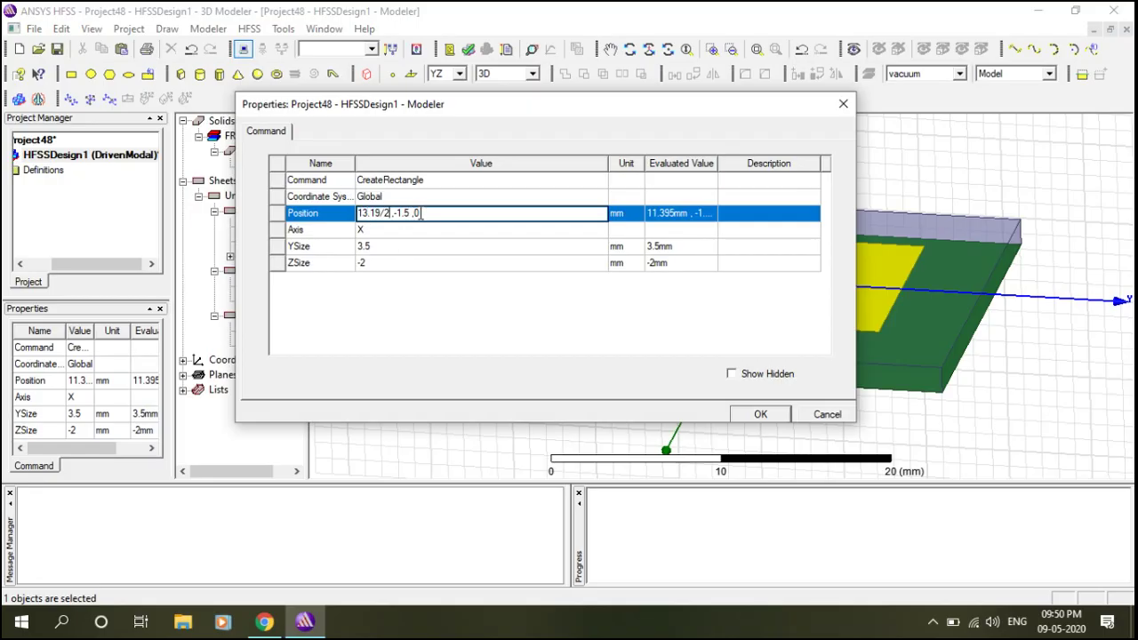
Set the port rectangle's YSize to 3 mm and ZSize to -1.6 mm.
{"action": "left_click", "coordinate": [379, 246]}
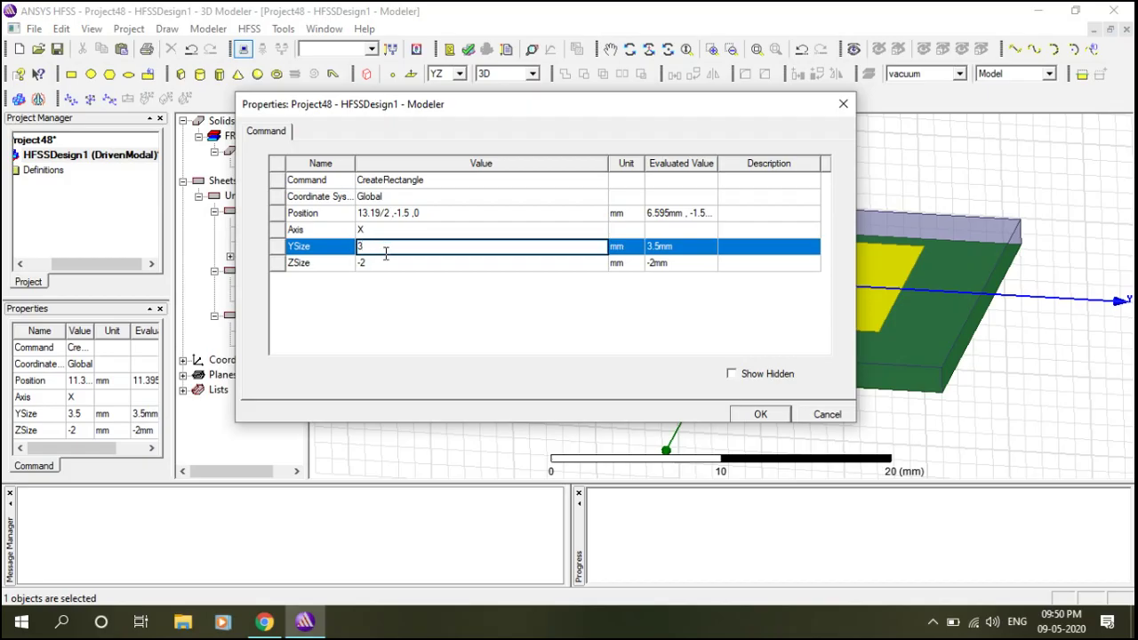
{"action": "left_click", "coordinate": [389, 263]}
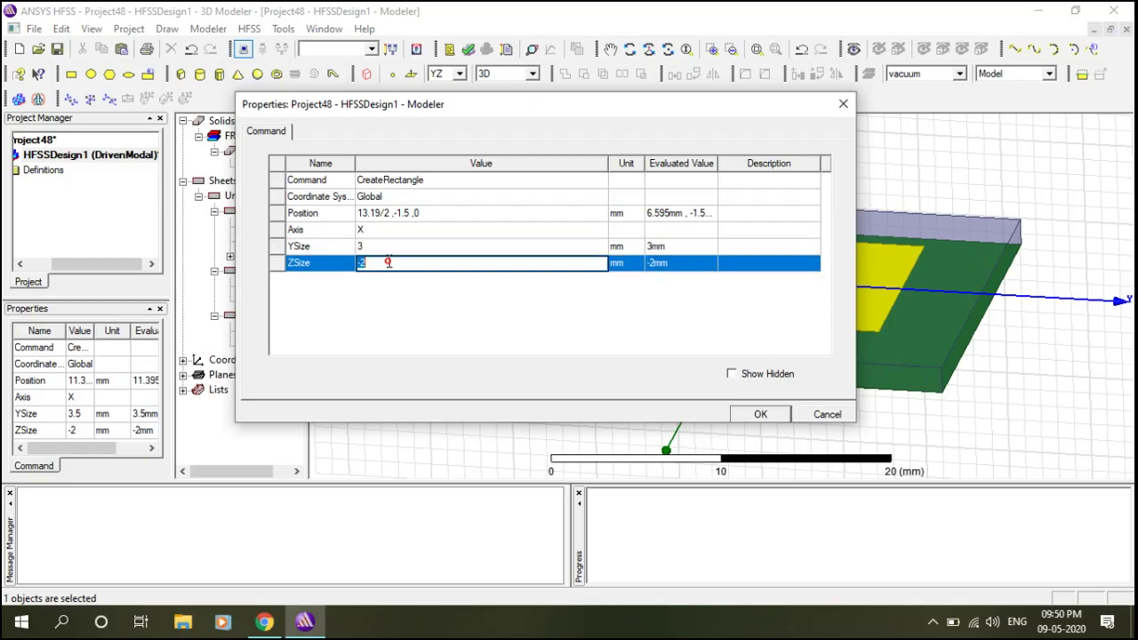
{"action": "key", "text": "BackSpace"}
{"action": "left_click", "coordinate": [745, 415]}
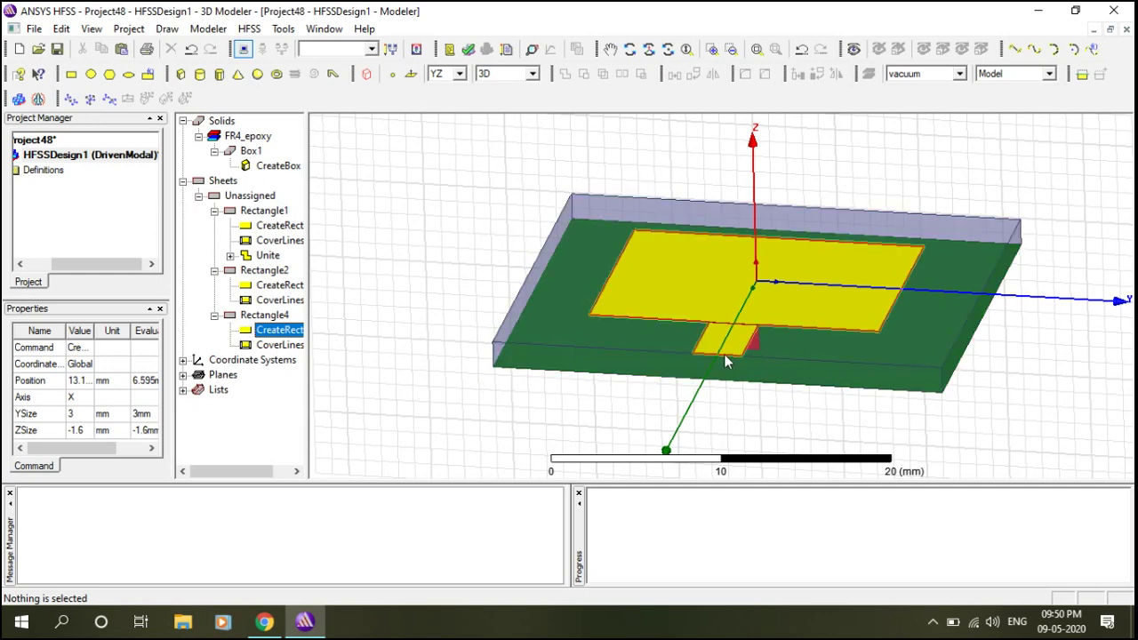
Move the port rectangle to the feed line's outer end by setting its X position to 13.19/2+3*1.6 mm.
{"action": "double_click", "coordinate": [249, 334]}
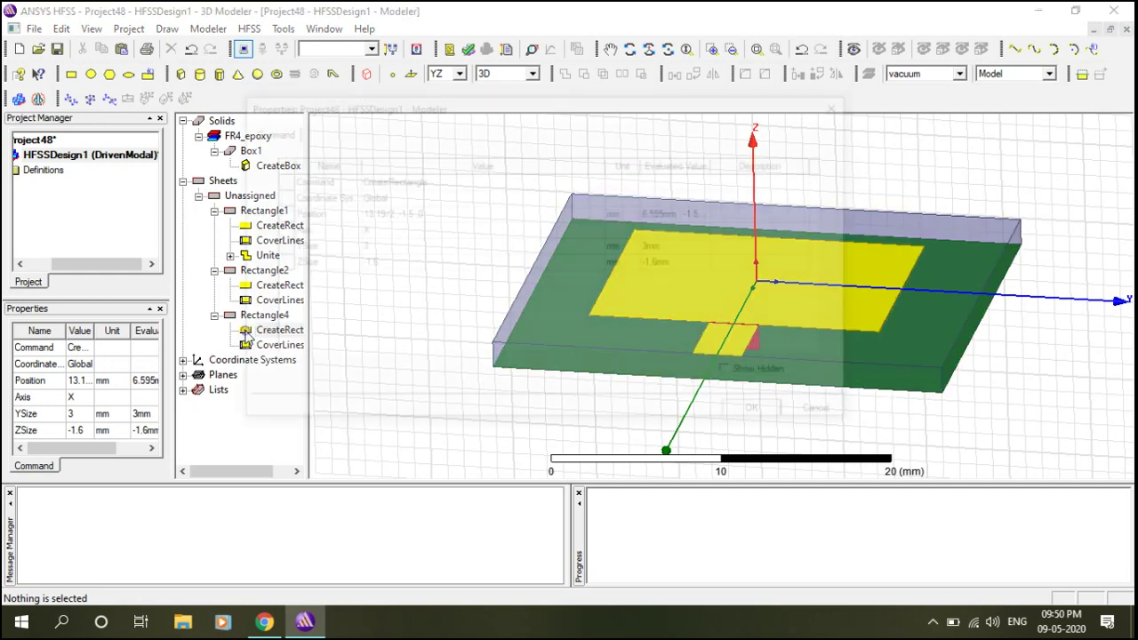
{"action": "left_click", "coordinate": [389, 218]}
{"action": "left_click", "coordinate": [382, 217]}
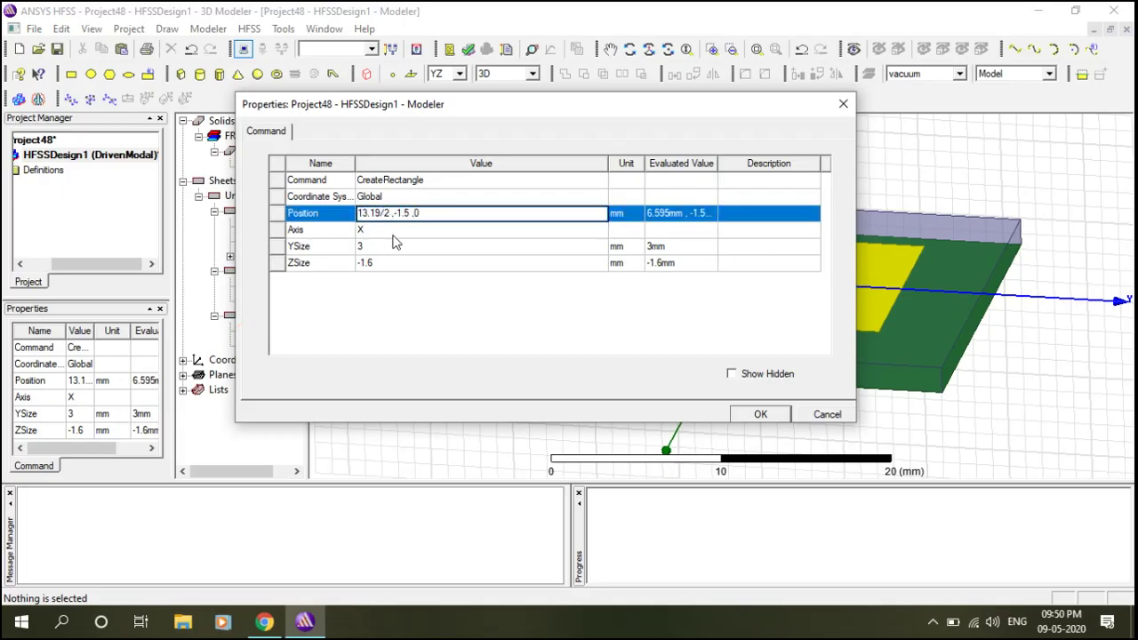
{"action": "type", "text": "+3*1.6"}
{"action": "left_click", "coordinate": [741, 415]}
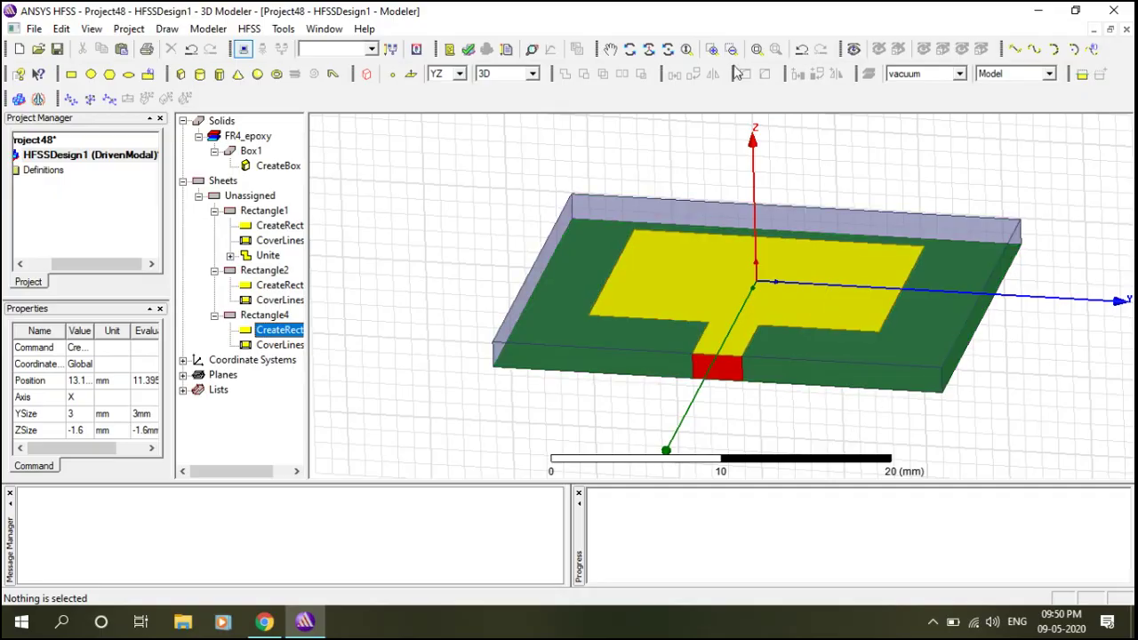
{"action": "left_click", "coordinate": [630, 49]}
{"action": "left_click_drag", "start_coordinate": [742, 158], "coordinate": [839, 303]}
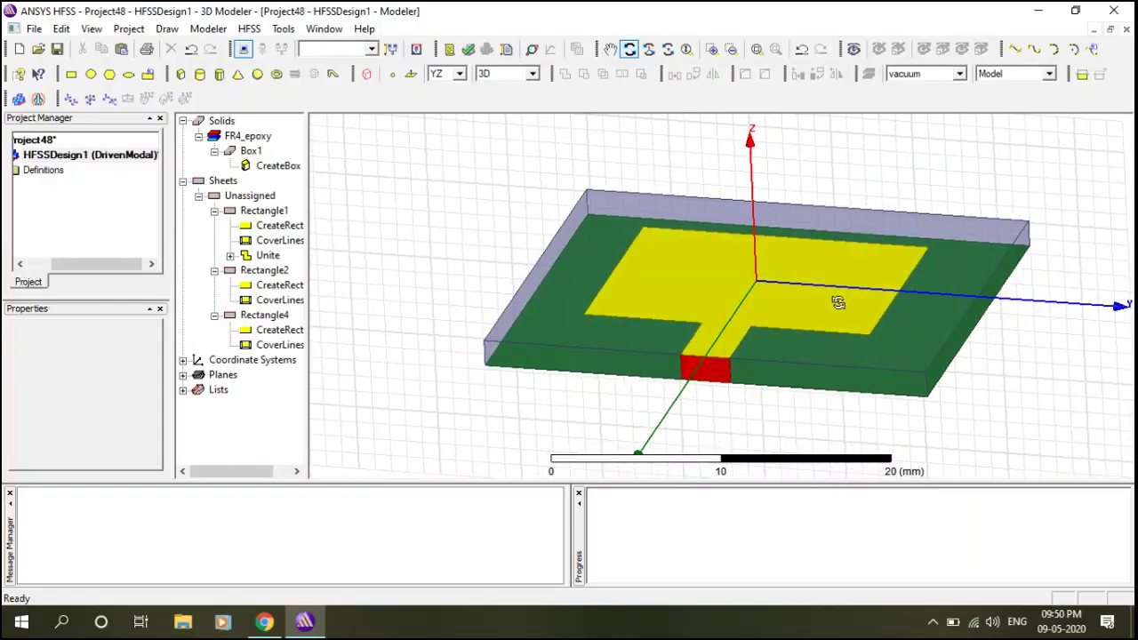